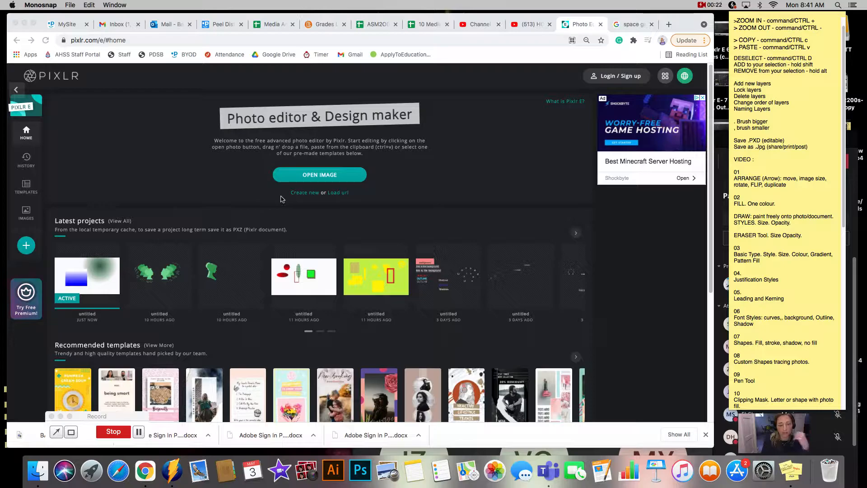
Create a new blank 1920 × 1080 px document with a transparent background.
{"action": "left_click", "coordinate": [300, 193]}
{"action": "left_click", "coordinate": [328, 137]}
{"action": "left_click", "coordinate": [553, 385]}
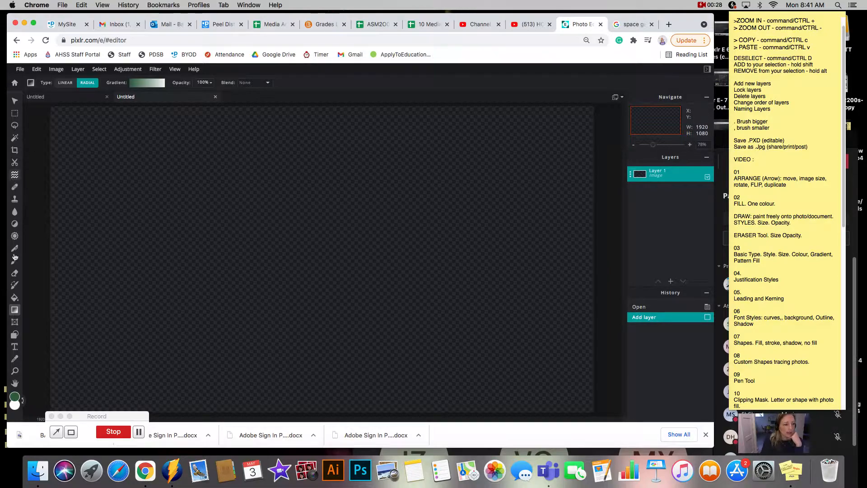
Draw a green custom shield shape about 655 × 600 px on the left half of the canvas.
{"action": "left_click", "coordinate": [15, 335]}
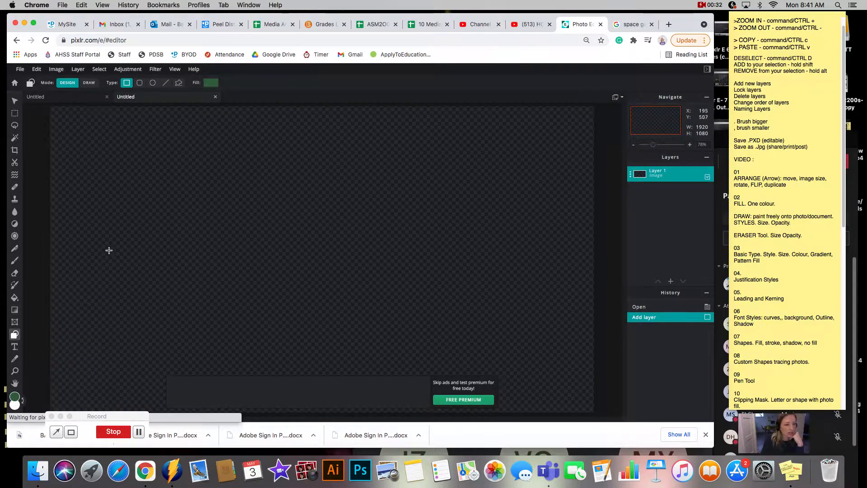
{"action": "left_click", "coordinate": [179, 83]}
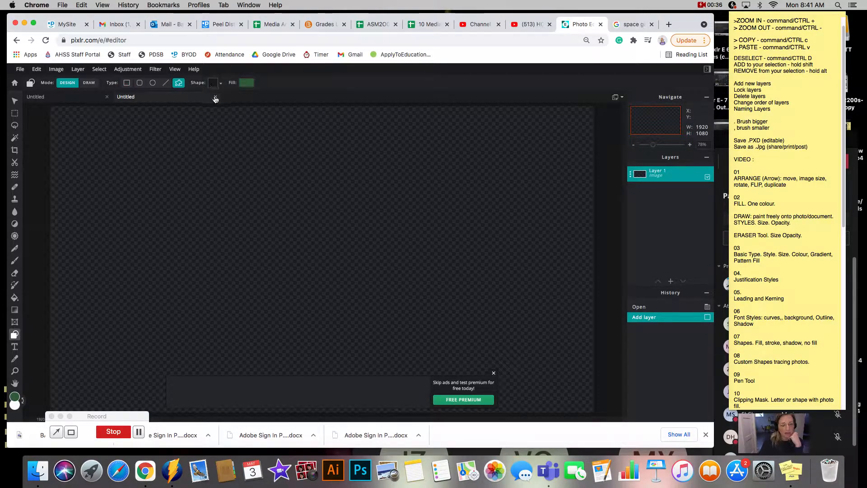
{"action": "left_click", "coordinate": [215, 85]}
{"action": "left_click", "coordinate": [277, 118]}
{"action": "left_click_drag", "start_coordinate": [278, 118], "coordinate": [278, 157]}
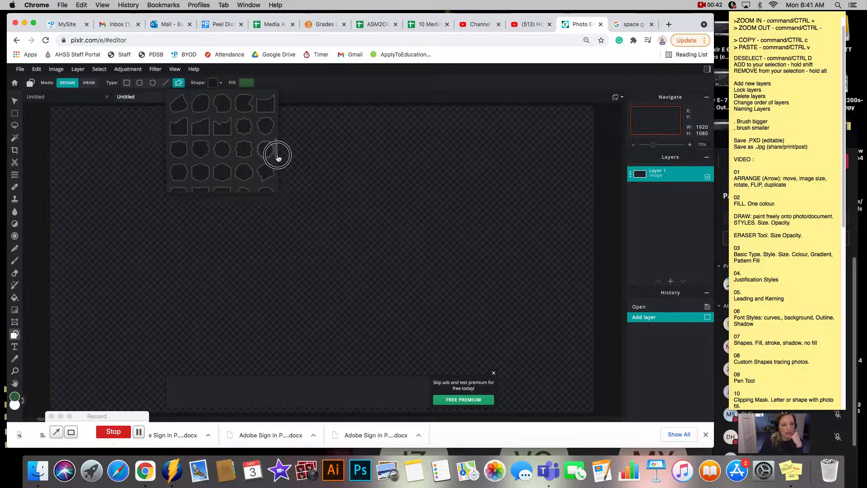
{"action": "left_click", "coordinate": [182, 152]}
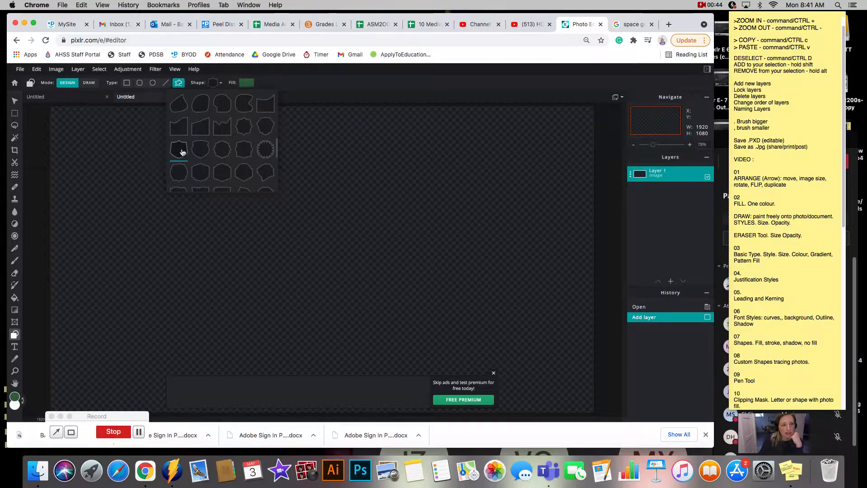
{"action": "left_click_drag", "start_coordinate": [113, 176], "coordinate": [296, 345]}
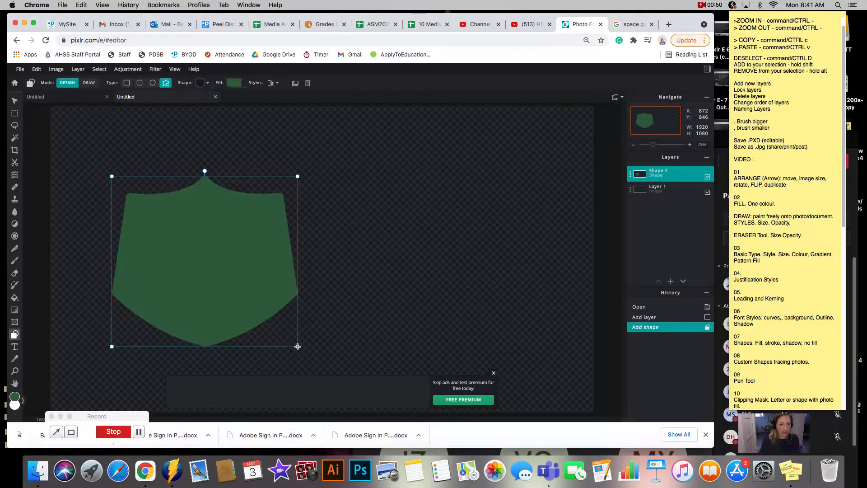
Copy the New York Post spiral galaxy picture from the space galaxy image results and return to the Pixlr document.
{"action": "left_click", "coordinate": [632, 27]}
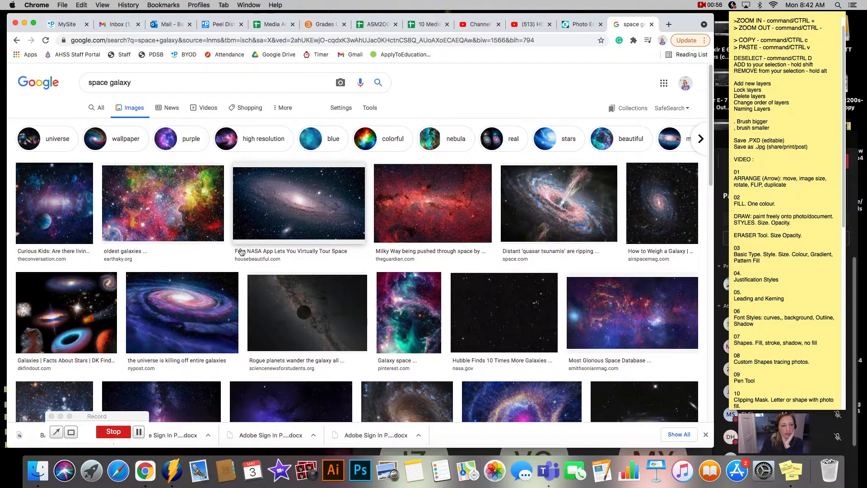
{"action": "left_click", "coordinate": [197, 306]}
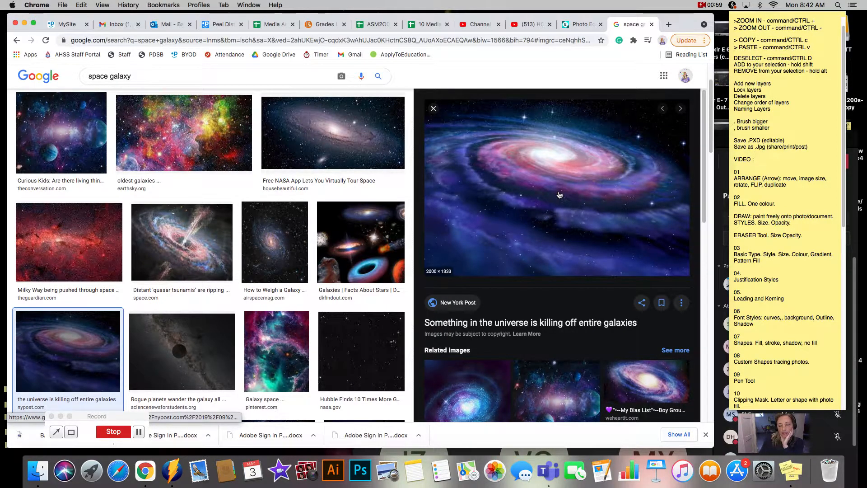
{"action": "right_click", "coordinate": [559, 195]}
{"action": "left_click", "coordinate": [587, 277]}
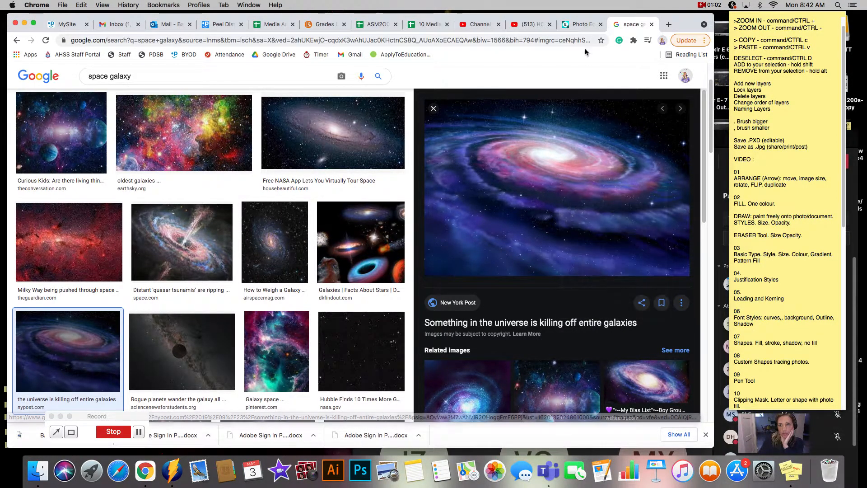
{"action": "left_click", "coordinate": [582, 26]}
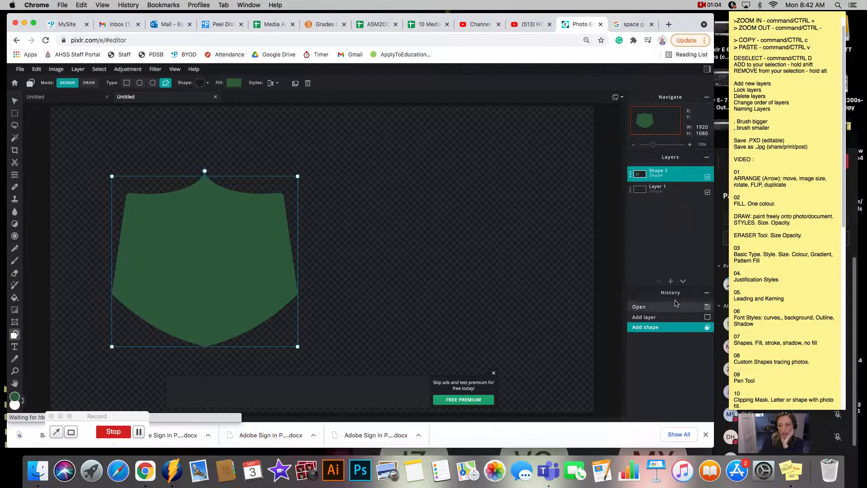
{"action": "left_click", "coordinate": [671, 281]}
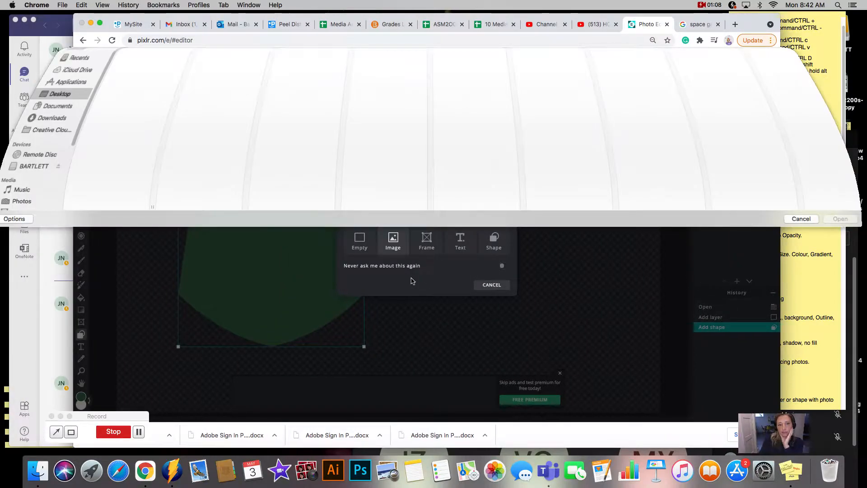
{"action": "left_click", "coordinate": [807, 241]}
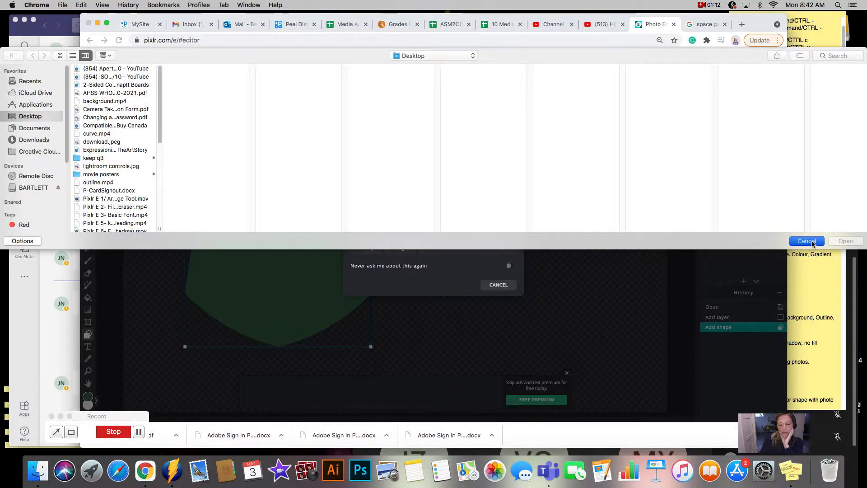
{"action": "left_click", "coordinate": [426, 286]}
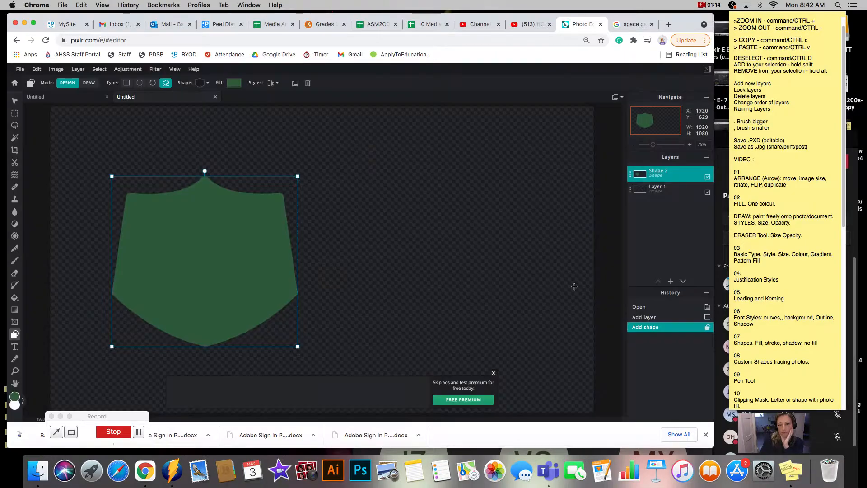
Paste the copied galaxy picture as a new layer and move the shield's layer above it.
{"action": "left_click", "coordinate": [493, 266]}
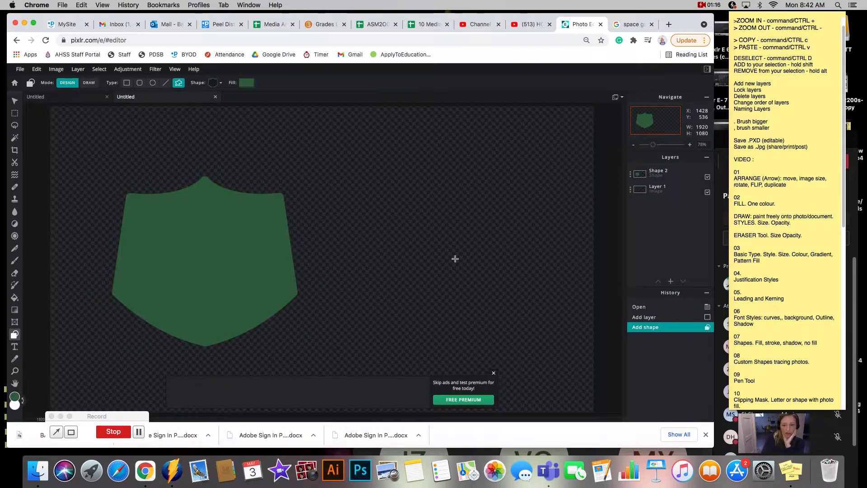
{"action": "key", "text": "super+v"}
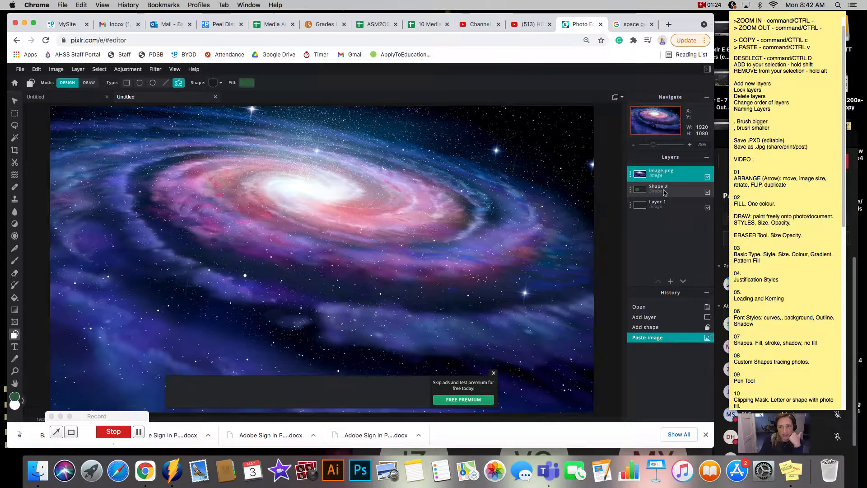
{"action": "left_click_drag", "start_coordinate": [667, 193], "coordinate": [664, 172]}
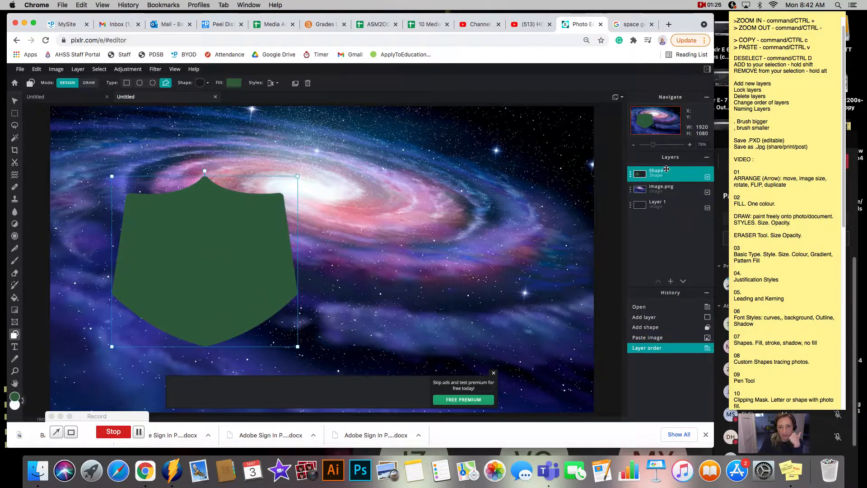
Set the shield layer's transparency to 50 and position the shield over the right part of the galaxy.
{"action": "left_click_drag", "start_coordinate": [193, 249], "coordinate": [195, 199]}
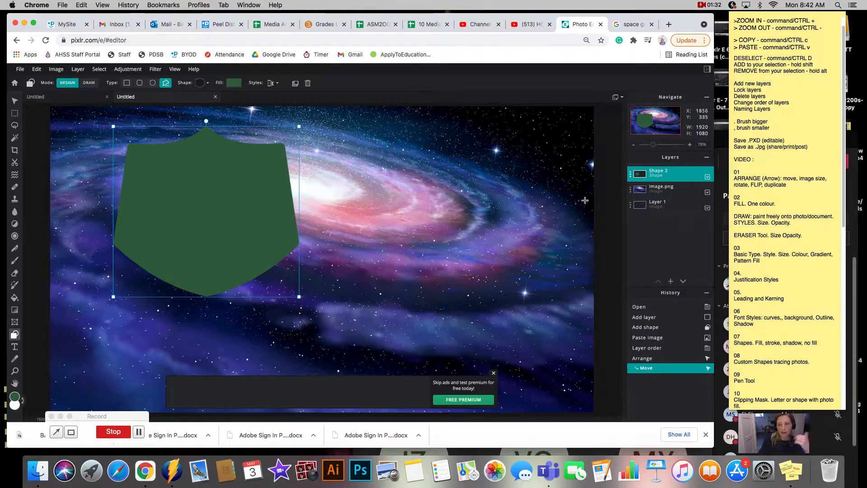
{"action": "left_click", "coordinate": [631, 173]}
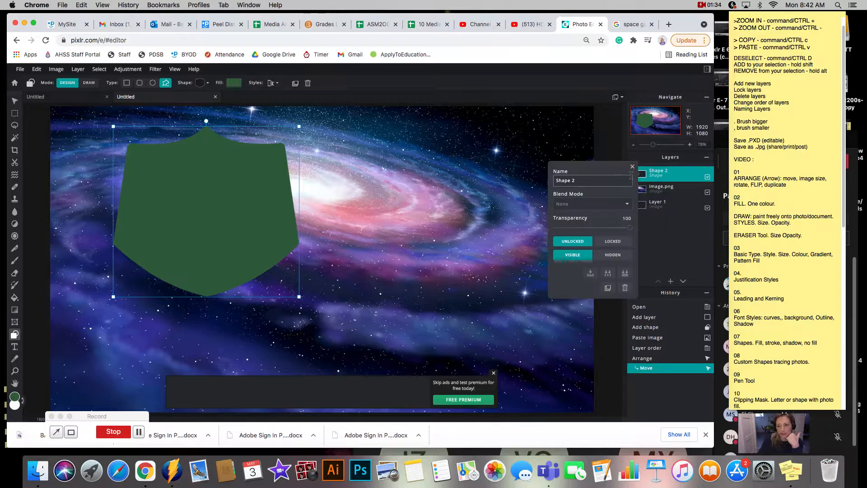
{"action": "left_click_drag", "start_coordinate": [630, 227], "coordinate": [593, 228]}
{"action": "left_click_drag", "start_coordinate": [246, 231], "coordinate": [479, 216]}
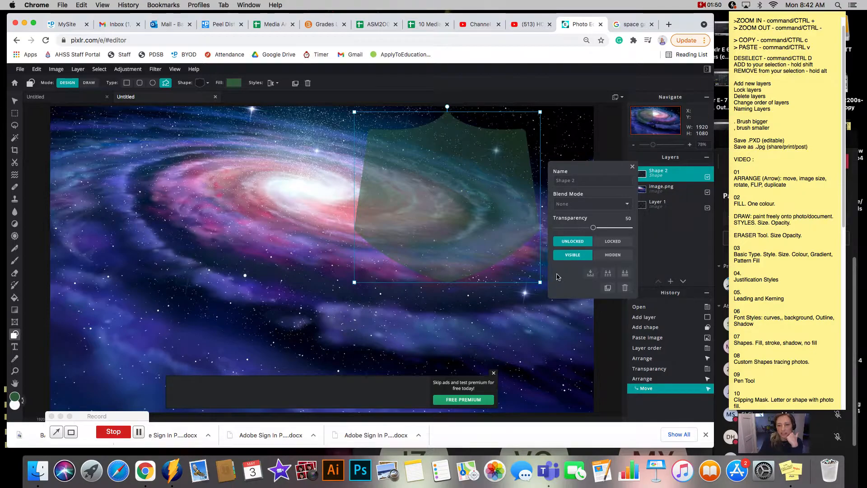
{"action": "left_click", "coordinate": [632, 166]}
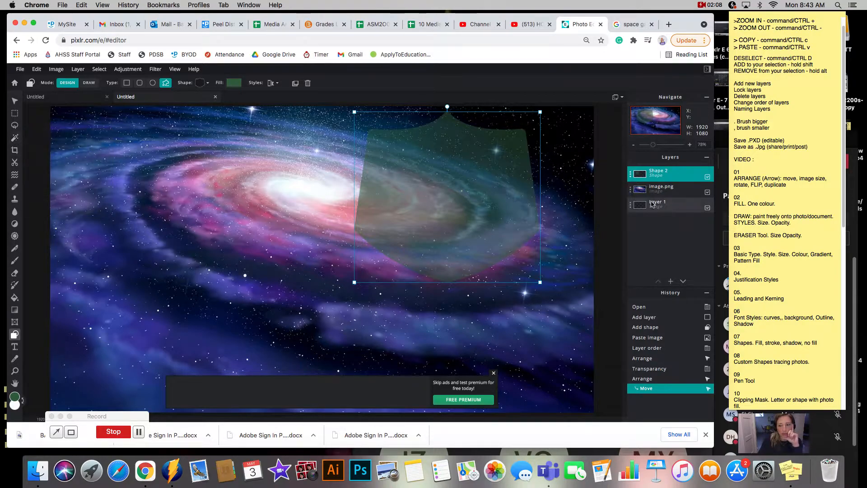
Set the shield layer's transparency back to 100 and select the green shield area with the Magic Wand.
{"action": "left_click", "coordinate": [631, 175]}
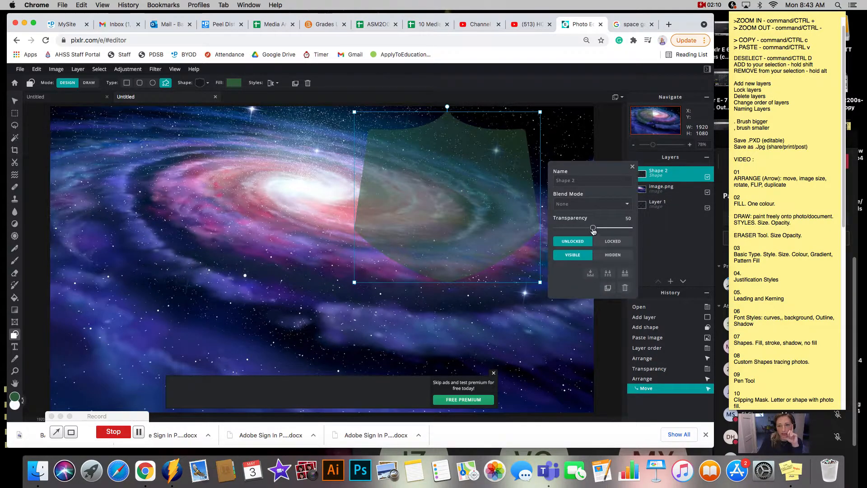
{"action": "left_click_drag", "start_coordinate": [592, 229], "coordinate": [645, 228]}
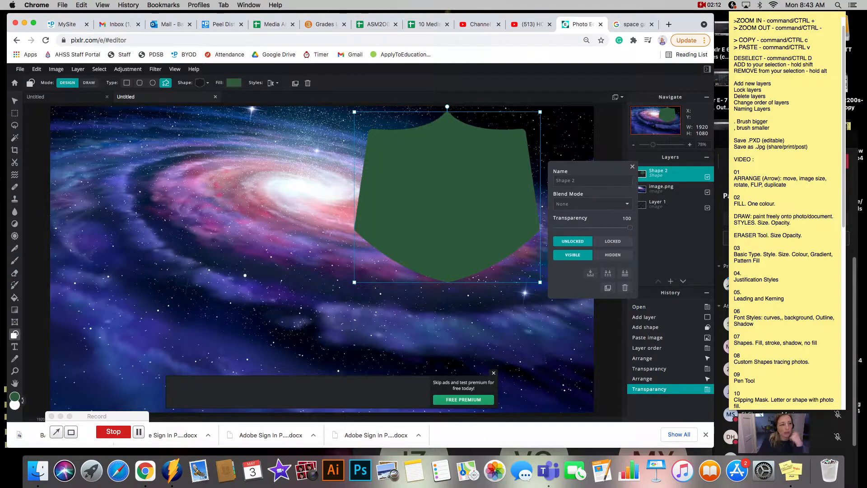
{"action": "left_click", "coordinate": [15, 138]}
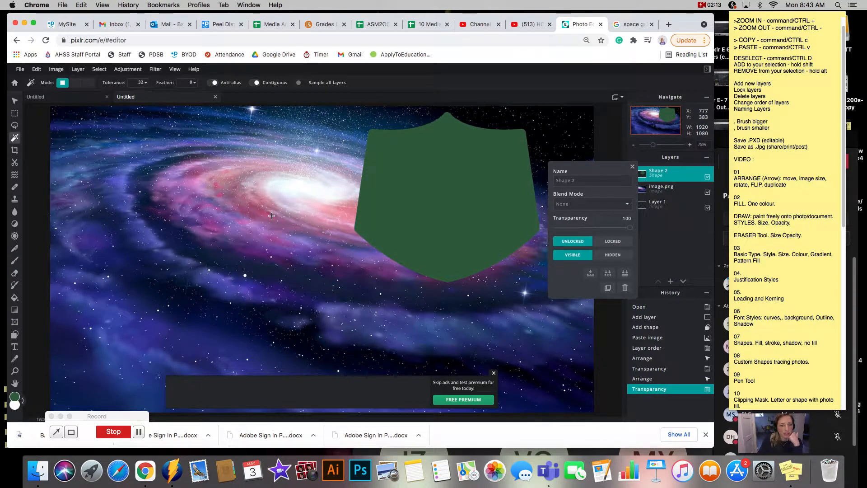
{"action": "left_click", "coordinate": [439, 201]}
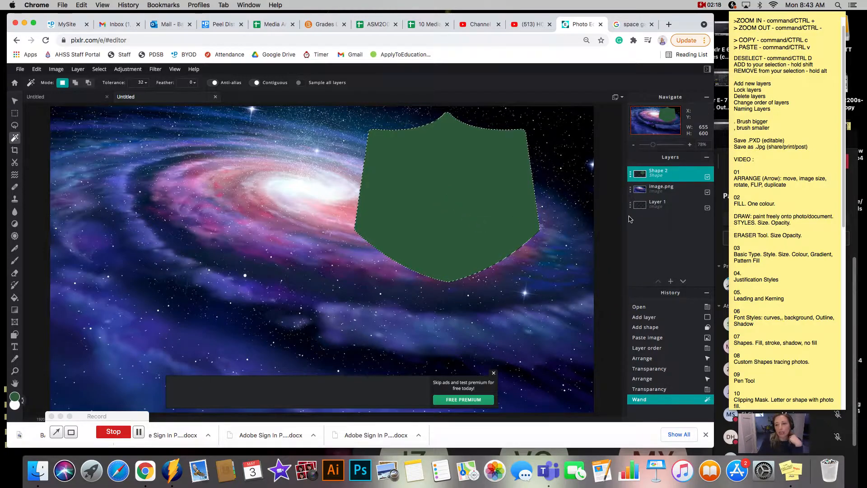
Hide the Shape 2 layer and clear everything outside the shield selection from the image.png layer, leaving nothing selected.
{"action": "left_click", "coordinate": [664, 191]}
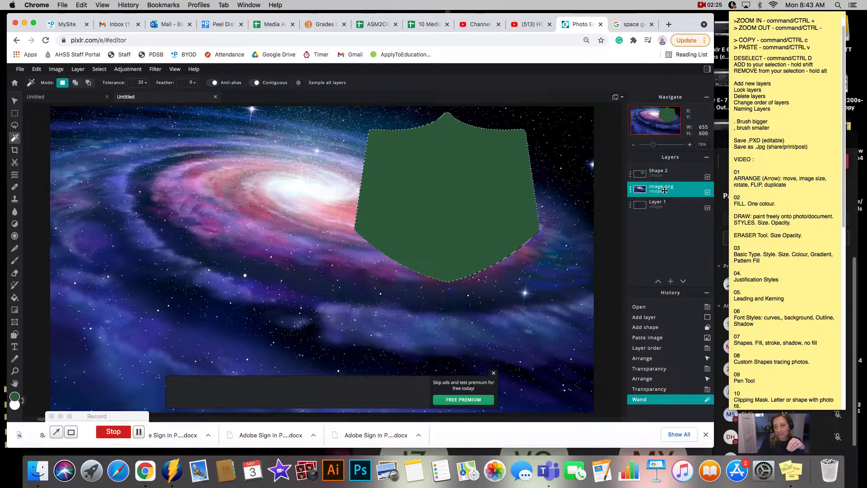
{"action": "left_click", "coordinate": [708, 177]}
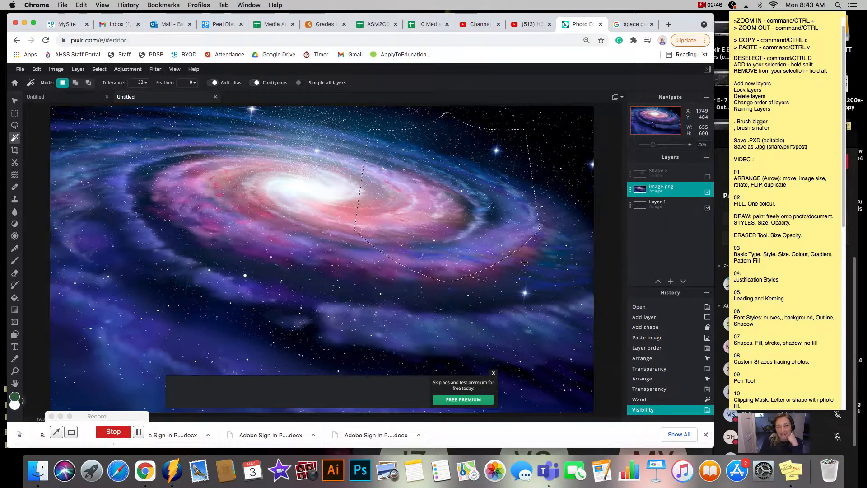
{"action": "right_click", "coordinate": [477, 202]}
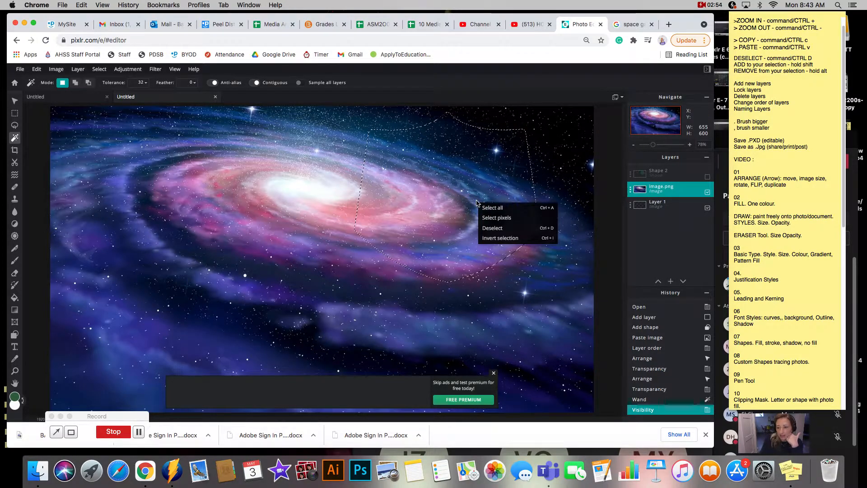
{"action": "left_click", "coordinate": [493, 238]}
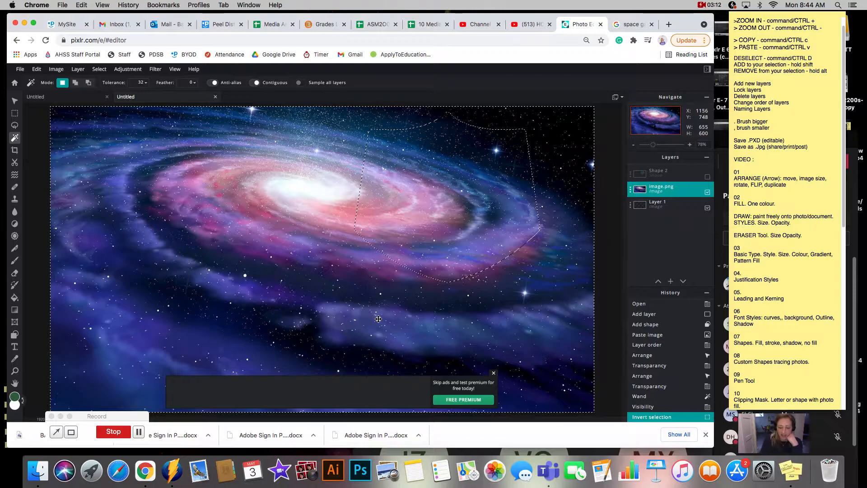
{"action": "key", "text": "Delete"}
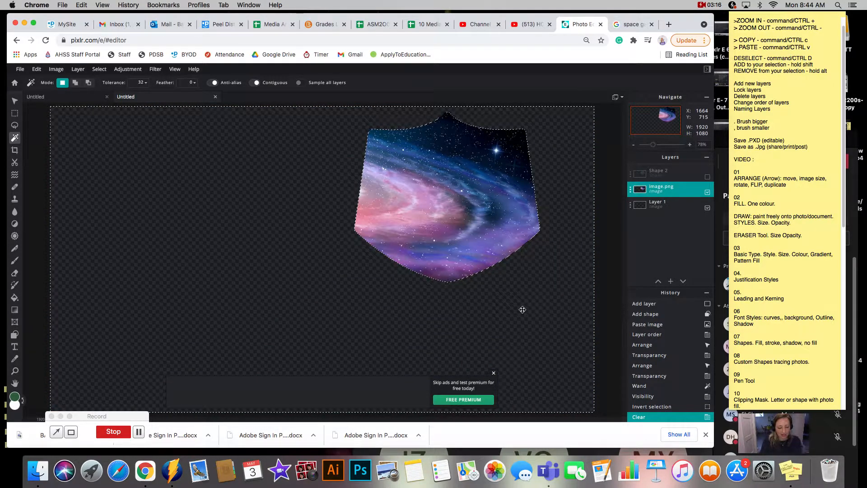
{"action": "key", "text": "super+d"}
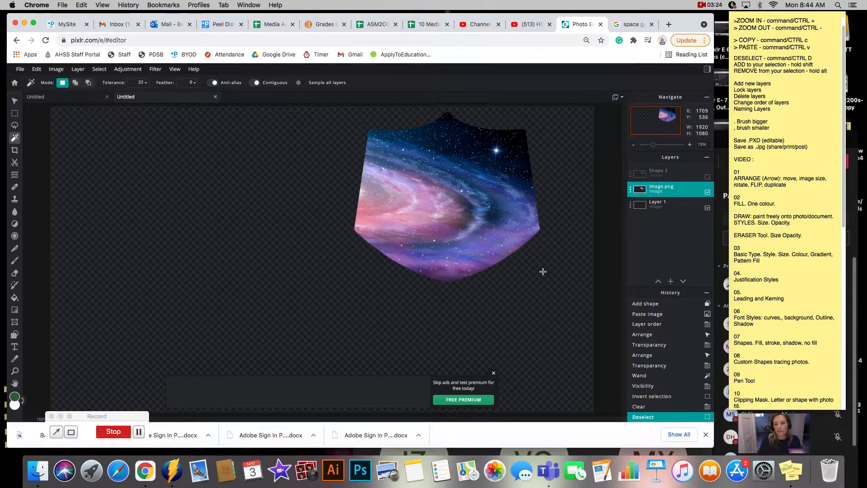
Delete the hidden Shape 2 layer.
{"action": "left_click", "coordinate": [659, 173]}
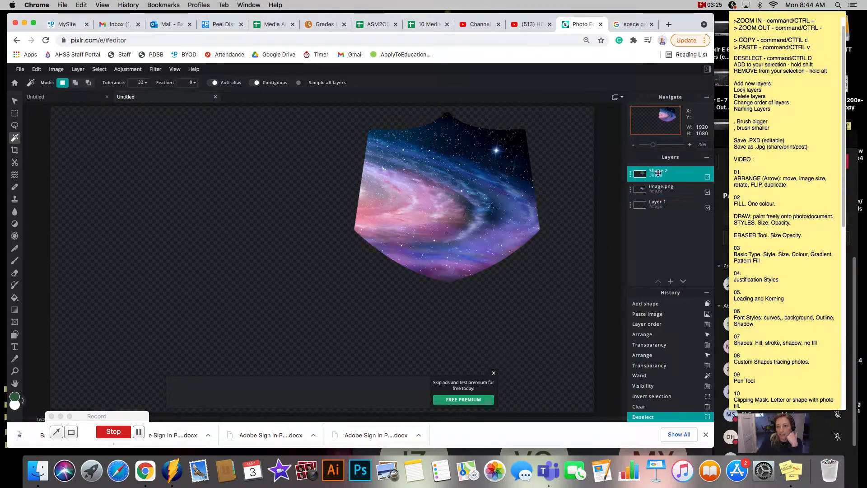
{"action": "left_click", "coordinate": [632, 175]}
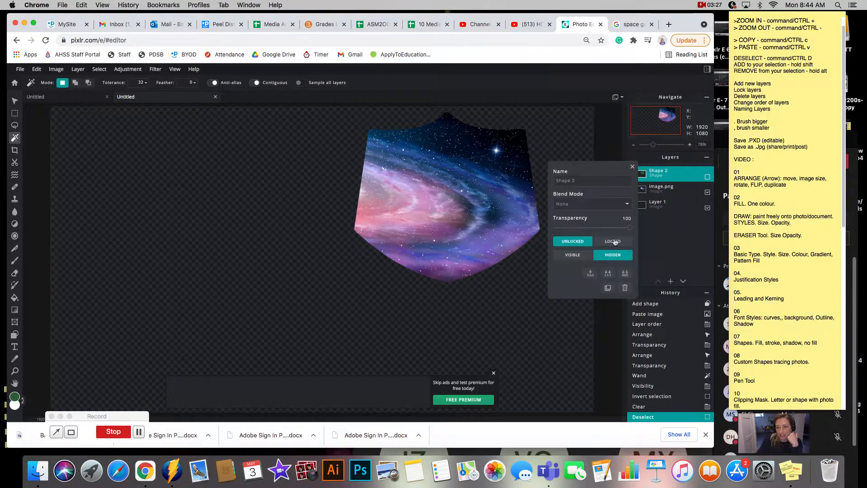
{"action": "left_click", "coordinate": [626, 288]}
{"action": "left_click", "coordinate": [546, 272]}
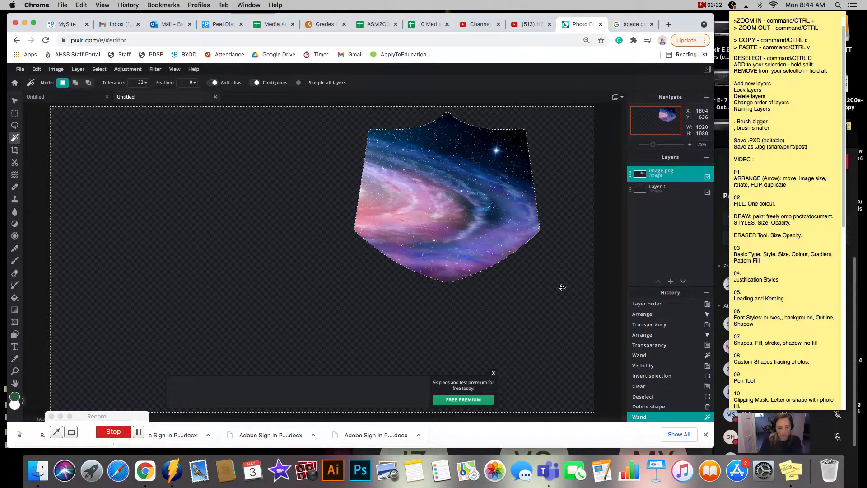
{"action": "key", "text": "super+d"}
{"action": "left_click", "coordinate": [556, 290]}
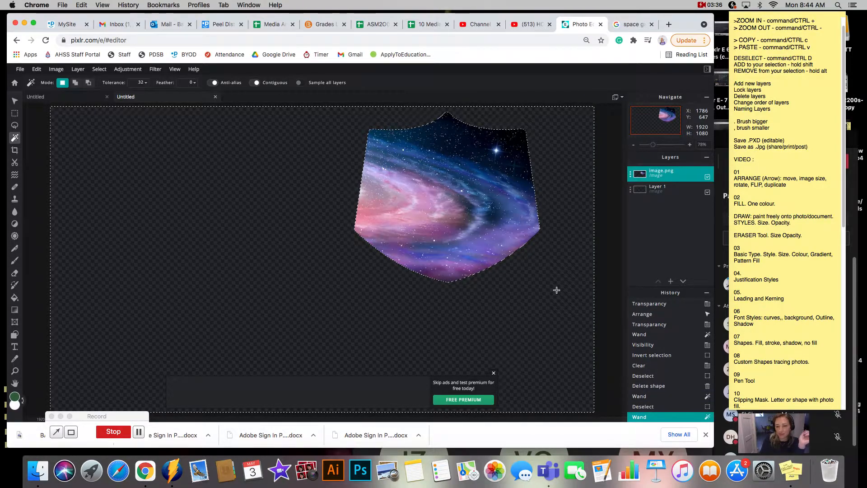
{"action": "key", "text": "super+d"}
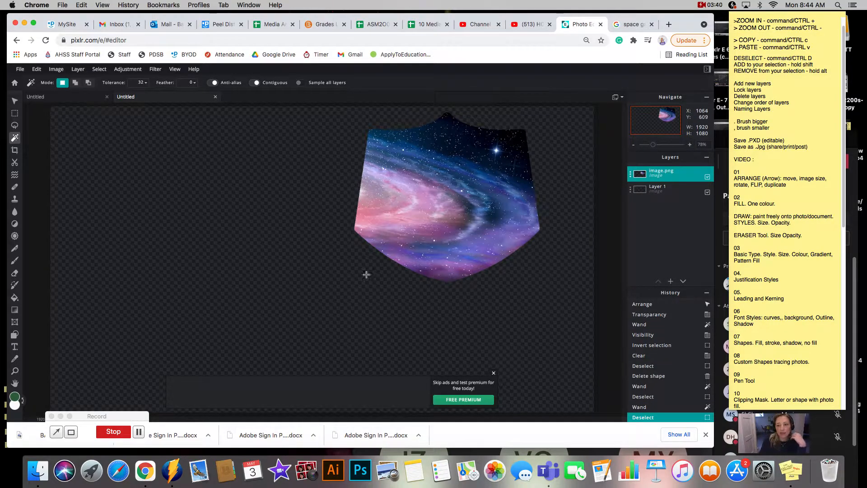
Add a text layer reading "B" and set its font to Aberus.
{"action": "left_click", "coordinate": [671, 282]}
{"action": "left_click", "coordinate": [671, 283]}
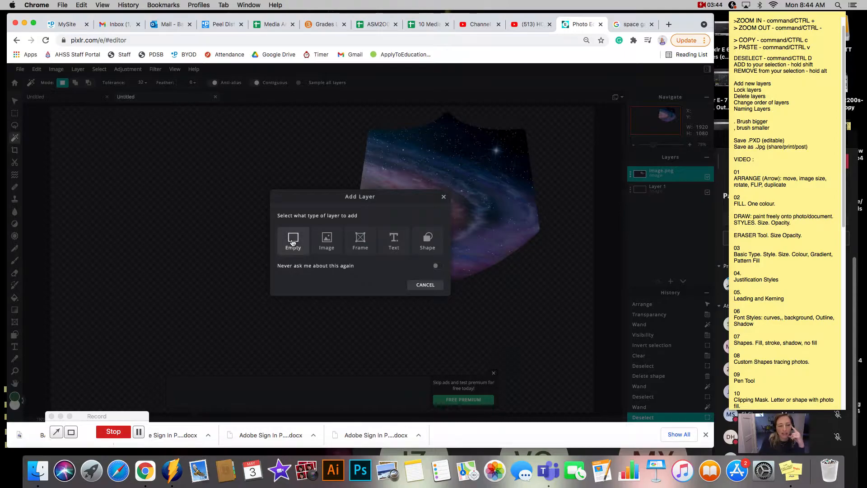
{"action": "left_click", "coordinate": [394, 240]}
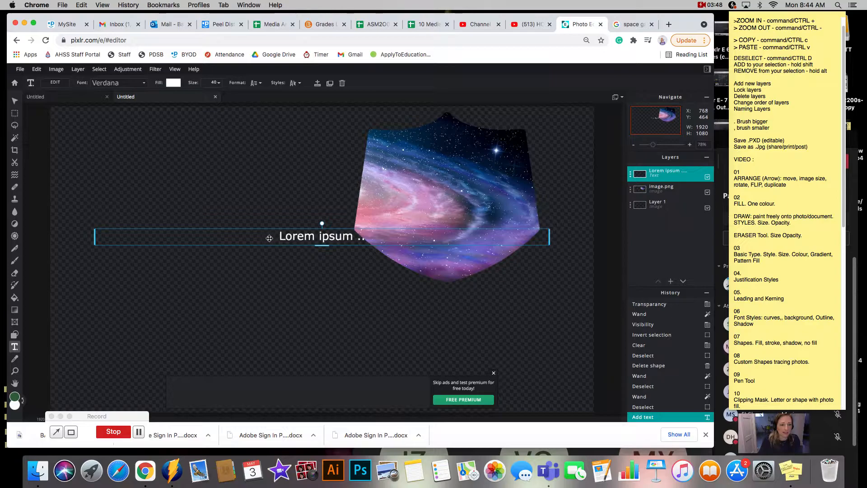
{"action": "double_click", "coordinate": [287, 237]}
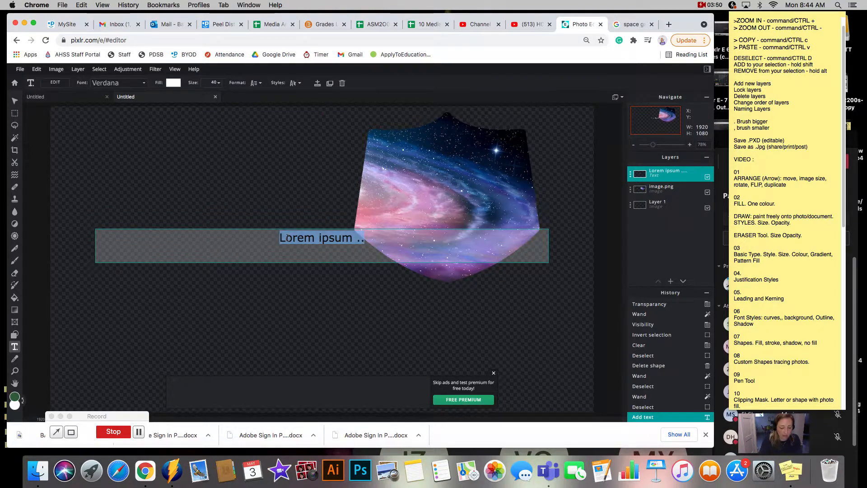
{"action": "type", "text": "B"}
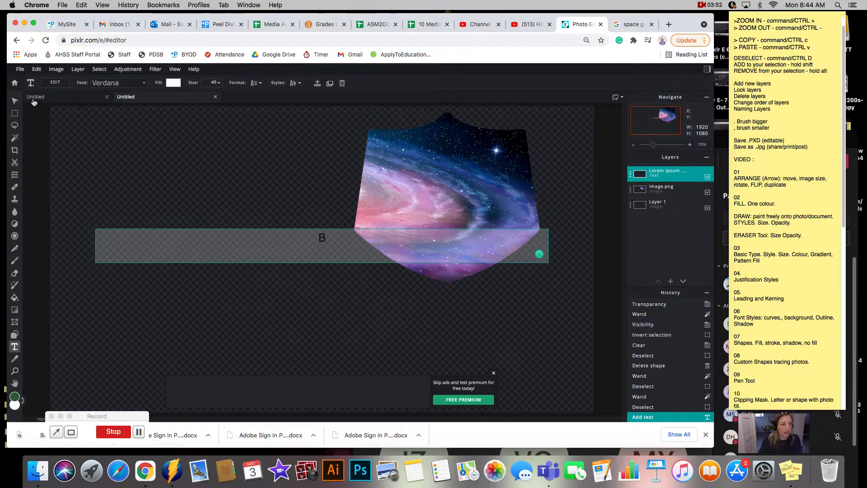
{"action": "left_click", "coordinate": [141, 85]}
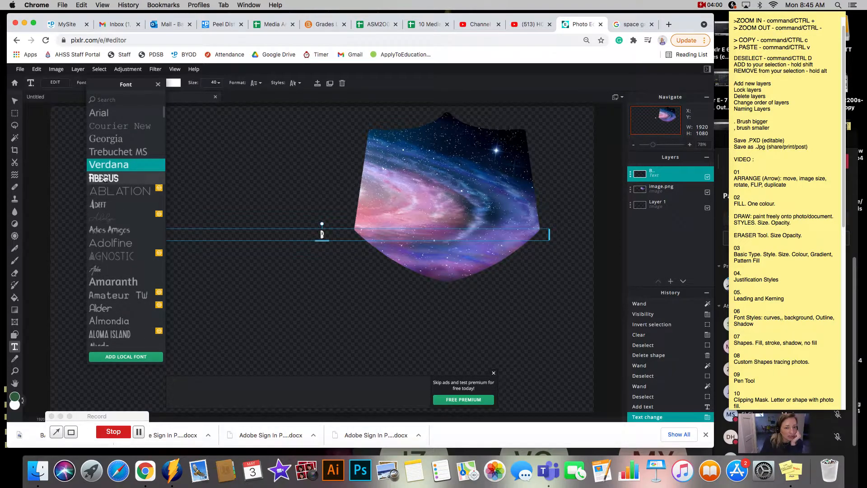
{"action": "left_click", "coordinate": [103, 179]}
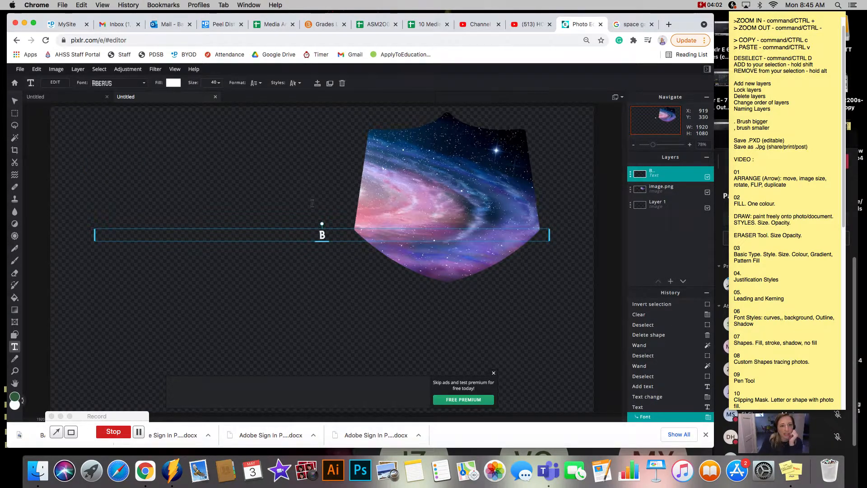
Enlarge the letter B to about size 696 and place it to the left of the galaxy shield.
{"action": "left_click_drag", "start_coordinate": [324, 240], "coordinate": [310, 373]}
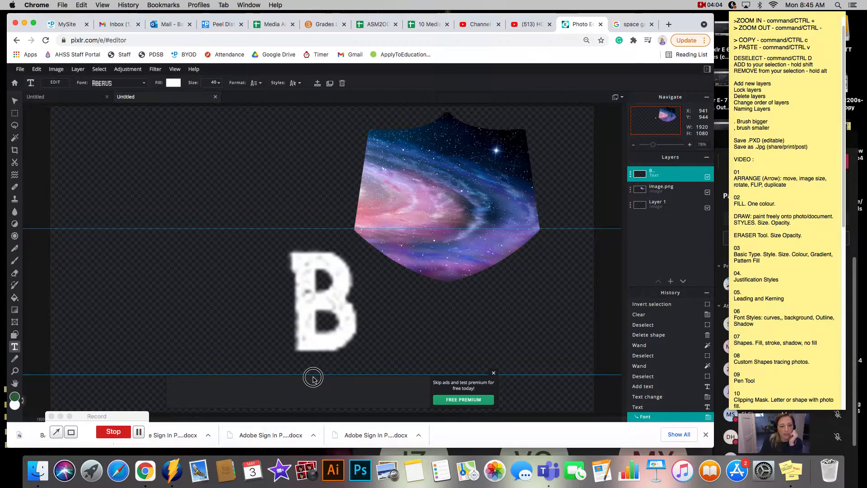
{"action": "left_click_drag", "start_coordinate": [266, 264], "coordinate": [236, 237]}
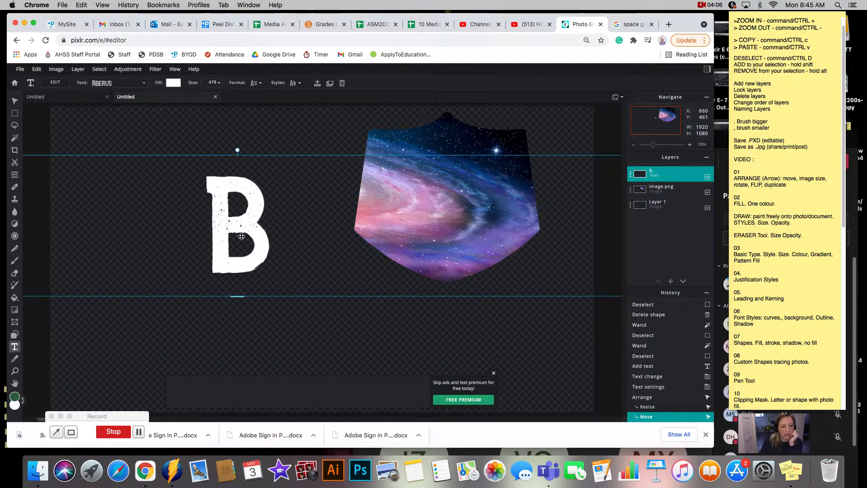
{"action": "left_click_drag", "start_coordinate": [238, 296], "coordinate": [228, 360]}
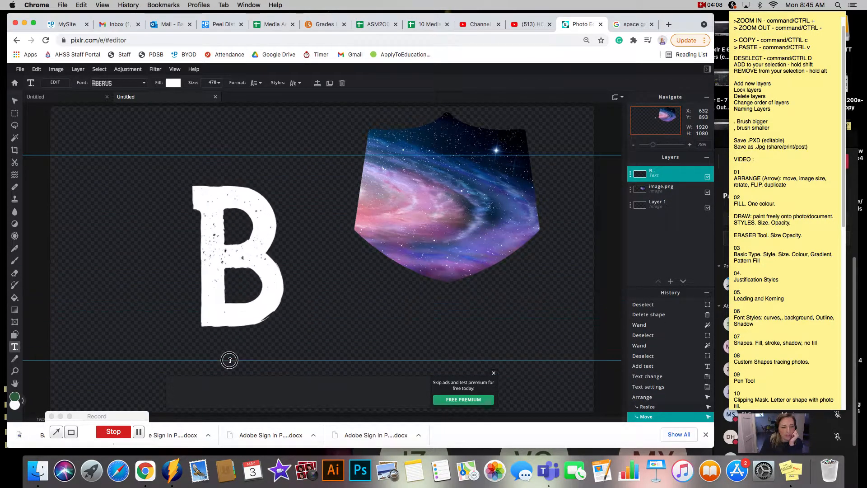
Look through the fonts for the letter B and try the premium script font listed just above Hattori Hanzo.
{"action": "left_click", "coordinate": [122, 88]}
{"action": "left_click", "coordinate": [122, 84]}
{"action": "left_click_drag", "start_coordinate": [164, 116], "coordinate": [164, 142]}
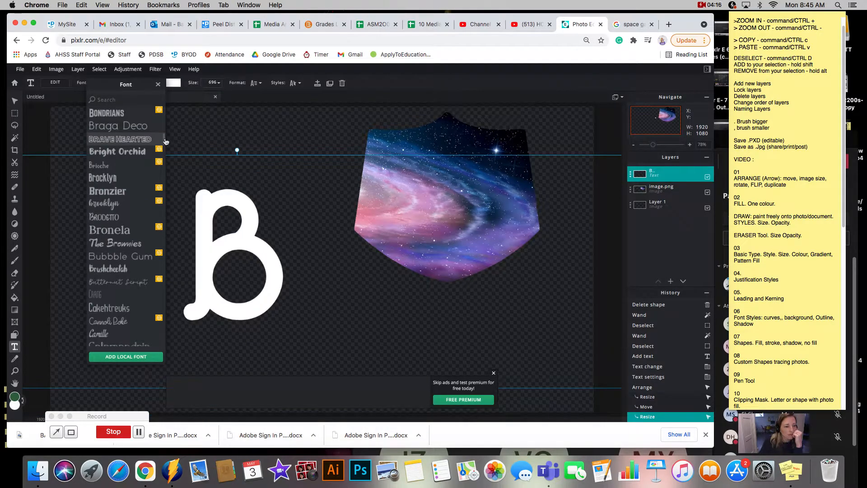
{"action": "left_click_drag", "start_coordinate": [165, 141], "coordinate": [164, 217]}
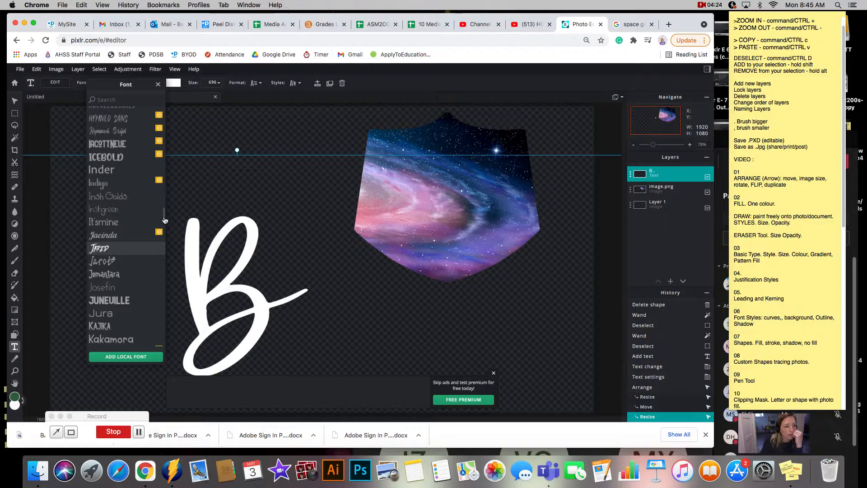
{"action": "left_click_drag", "start_coordinate": [164, 215], "coordinate": [164, 195]}
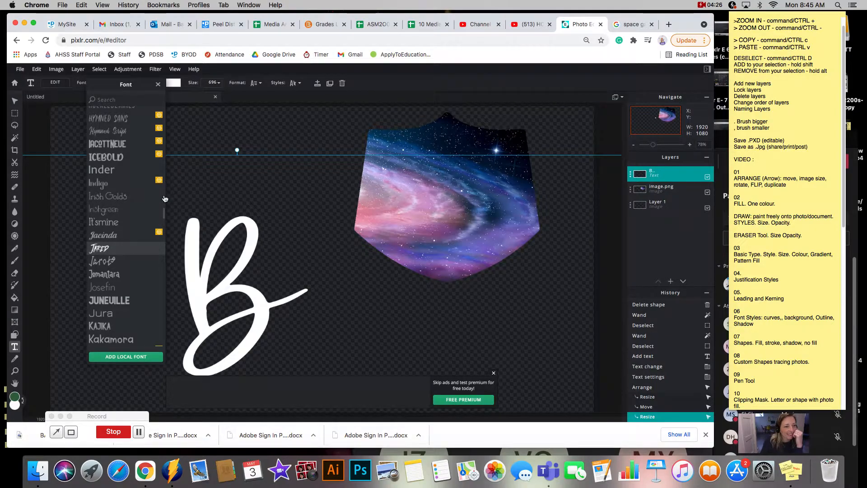
{"action": "left_click", "coordinate": [116, 302]}
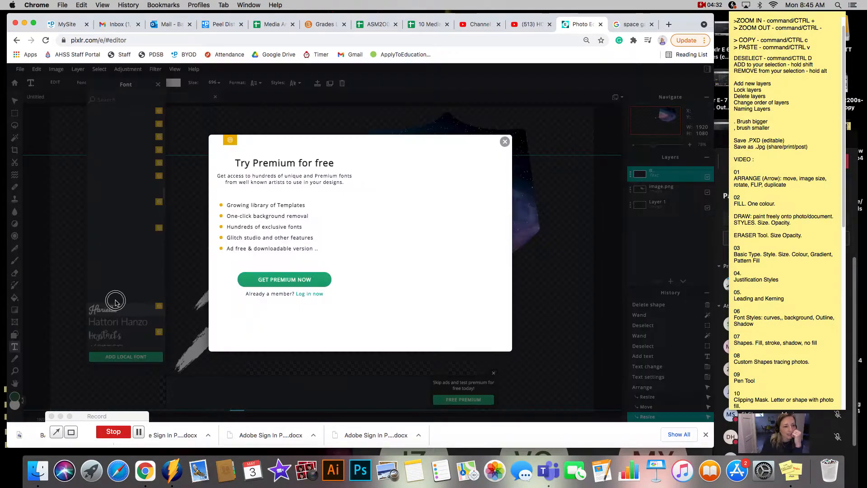
{"action": "left_click", "coordinate": [505, 142]}
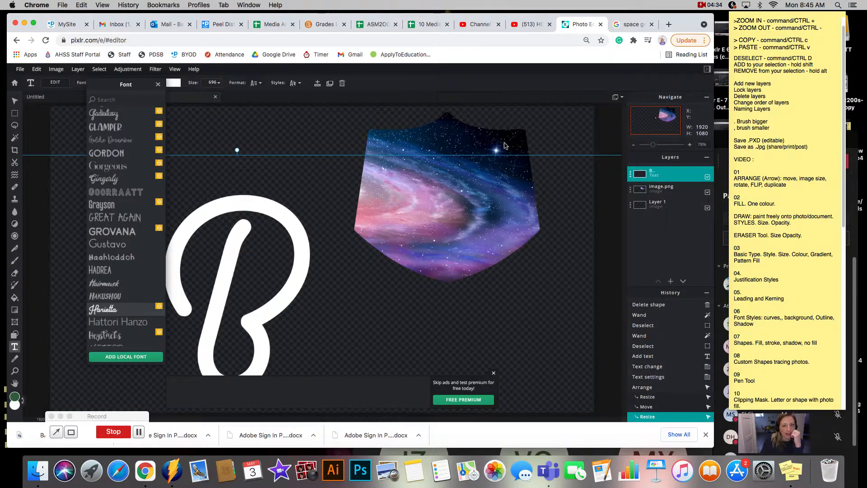
Preview more fonts on the letter B, try Gordon, and switch the text to Great Again.
{"action": "left_click", "coordinate": [125, 285]}
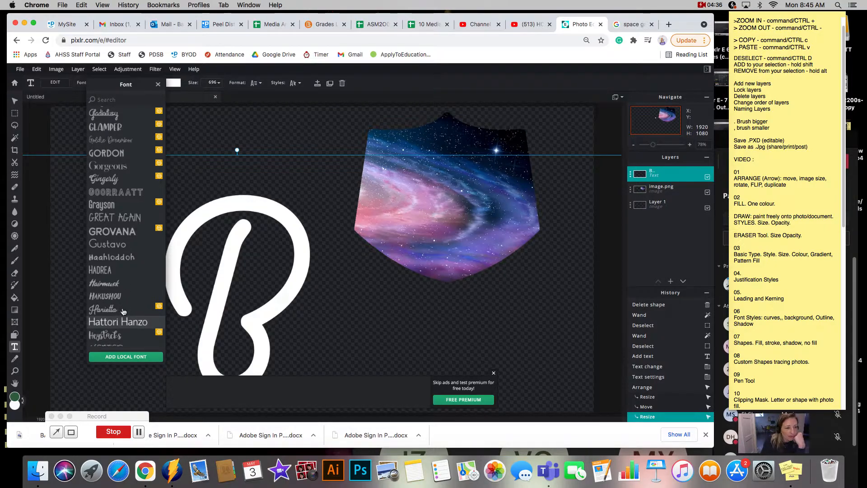
{"action": "left_click", "coordinate": [124, 246]}
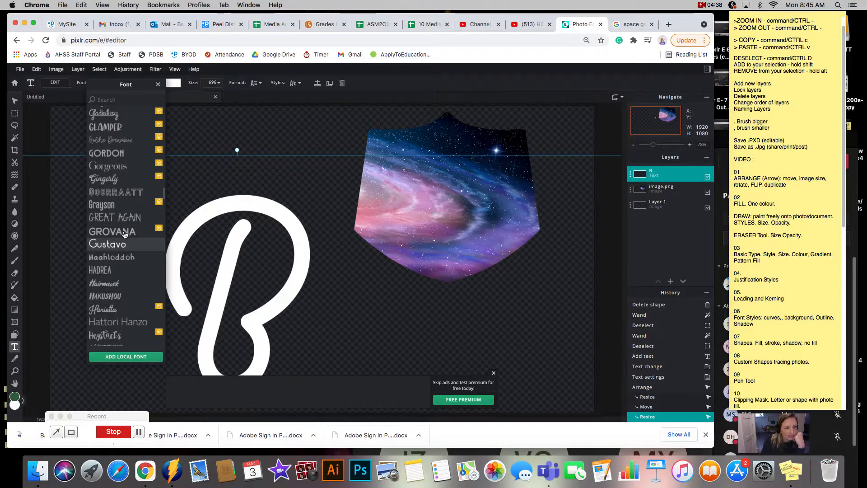
{"action": "left_click", "coordinate": [116, 154]}
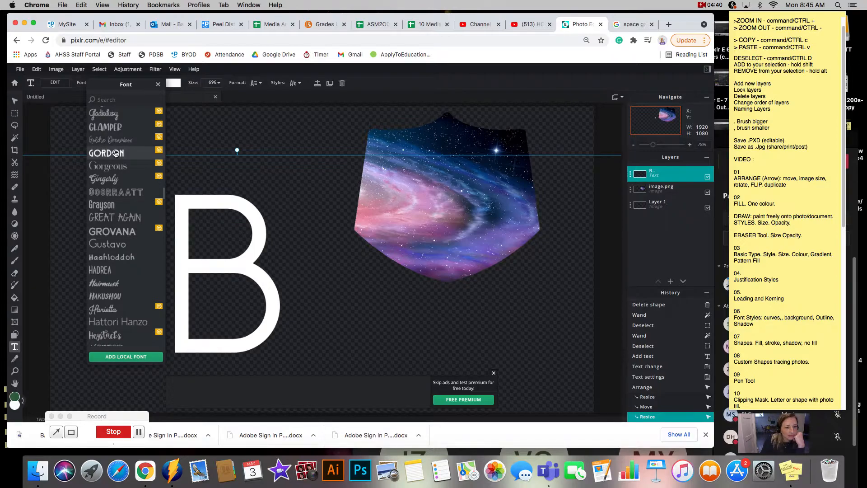
{"action": "left_click", "coordinate": [111, 127]}
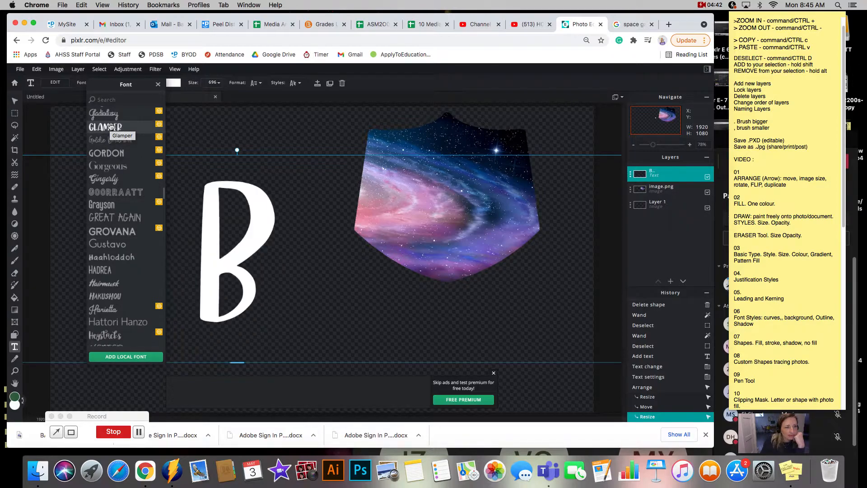
{"action": "left_click", "coordinate": [113, 154]}
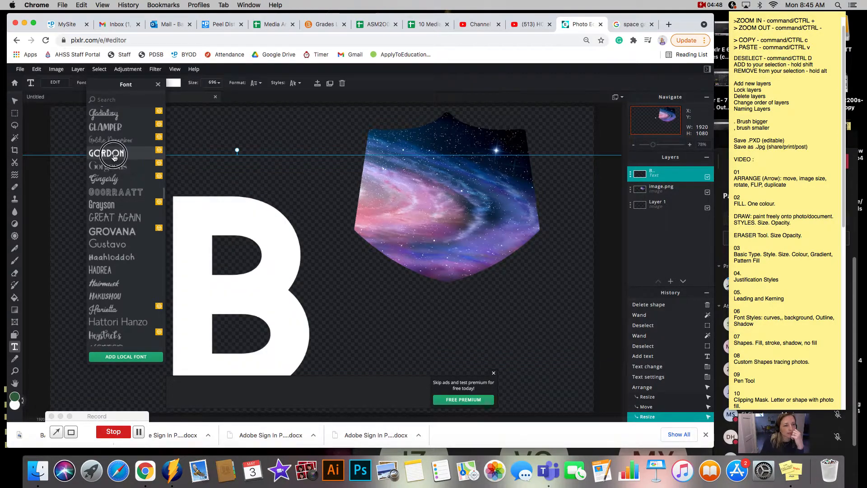
{"action": "left_click", "coordinate": [114, 156]}
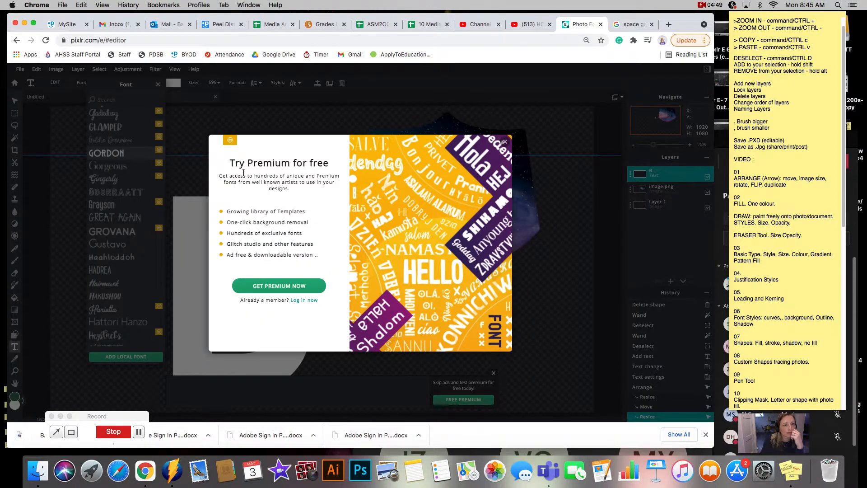
{"action": "left_click", "coordinate": [505, 141]}
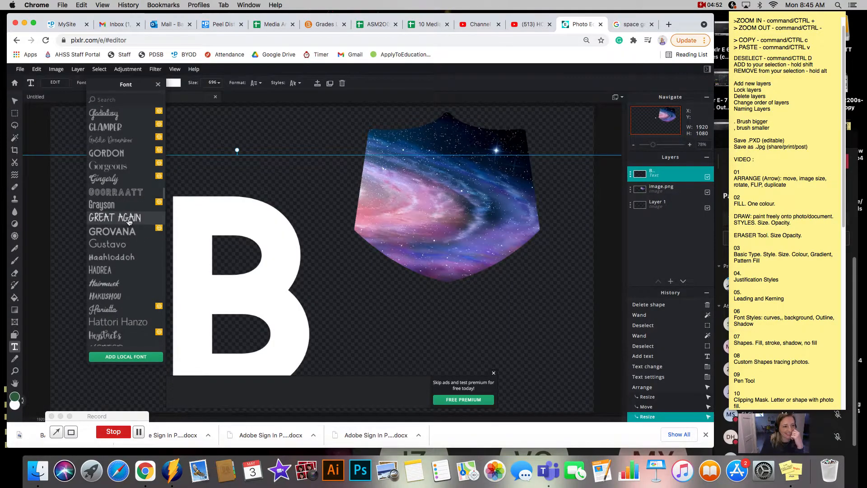
{"action": "left_click", "coordinate": [107, 284]}
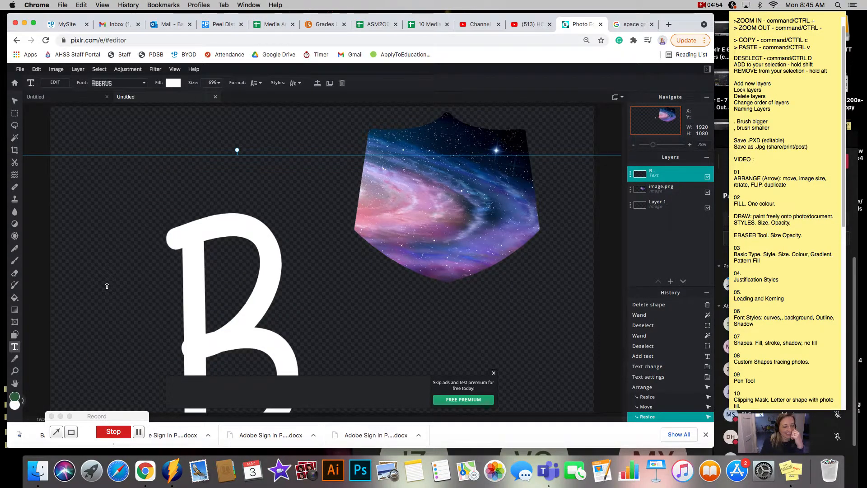
Set the letter B's font to Molot and deselect the text layer.
{"action": "left_click", "coordinate": [124, 86]}
{"action": "left_click_drag", "start_coordinate": [165, 194], "coordinate": [164, 237]}
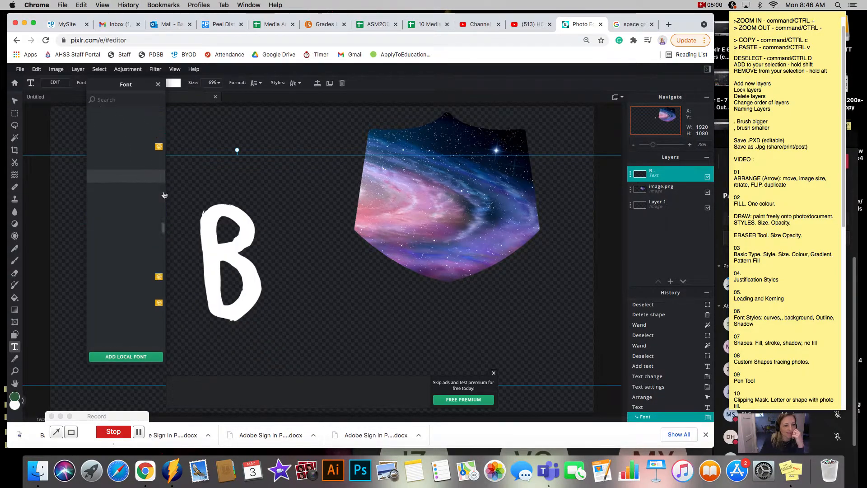
{"action": "scroll", "coordinate": [159, 221], "scroll_direction": "down", "scroll_amount": 5}
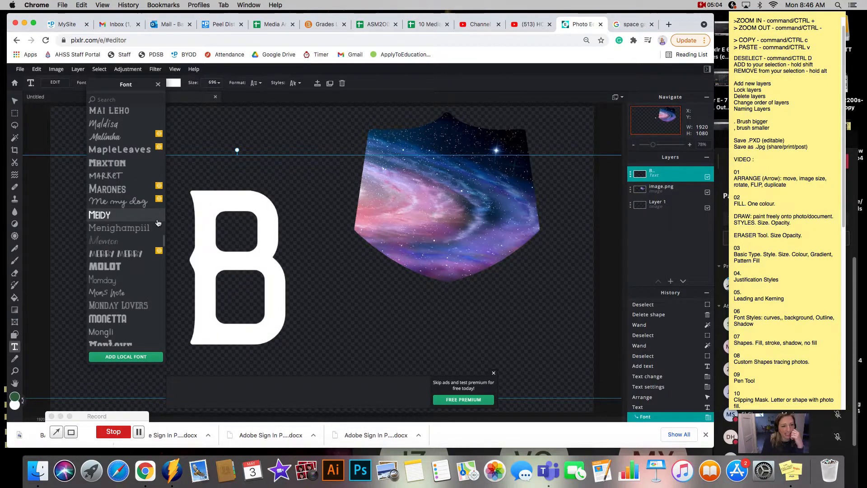
{"action": "left_click", "coordinate": [121, 266]}
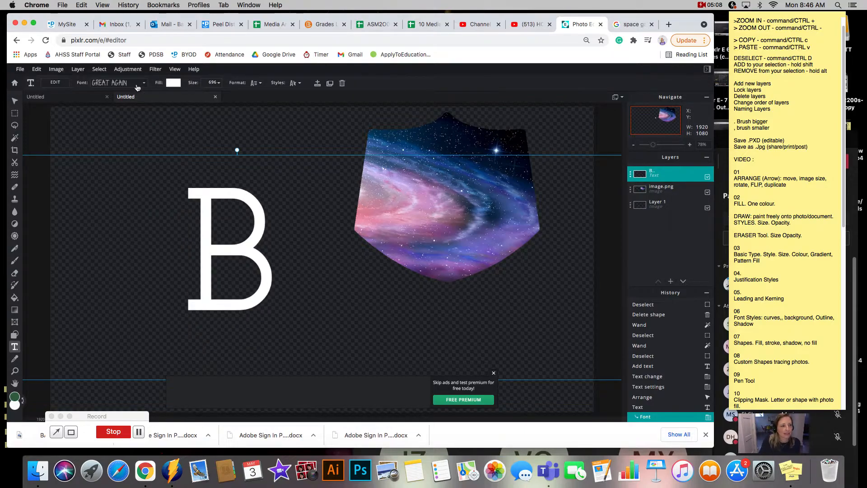
{"action": "scroll", "coordinate": [138, 88], "scroll_direction": "down", "scroll_amount": 1}
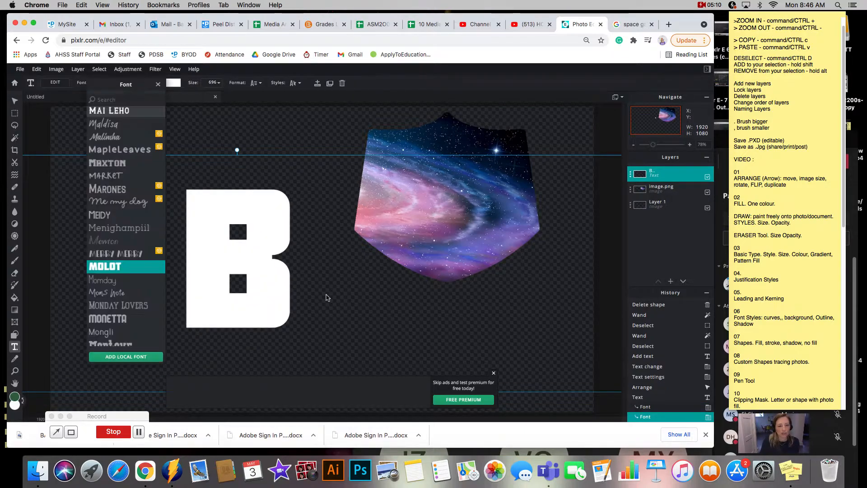
{"action": "left_click", "coordinate": [327, 295]}
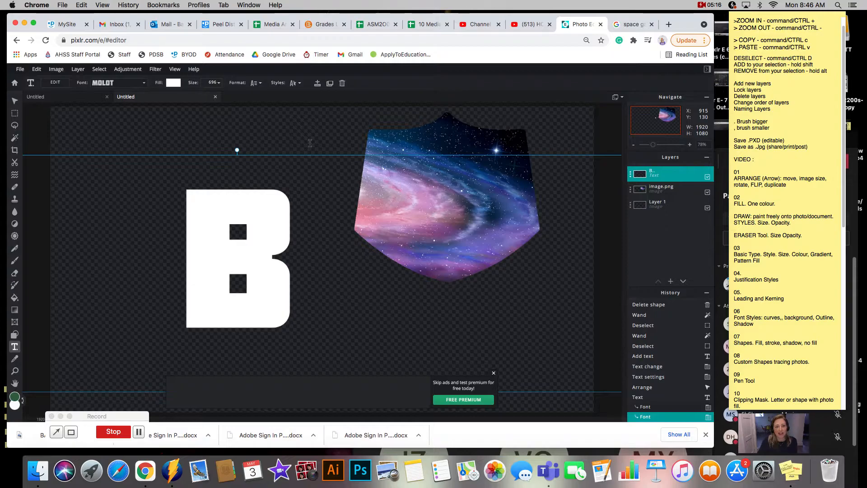
{"action": "left_click", "coordinate": [310, 142]}
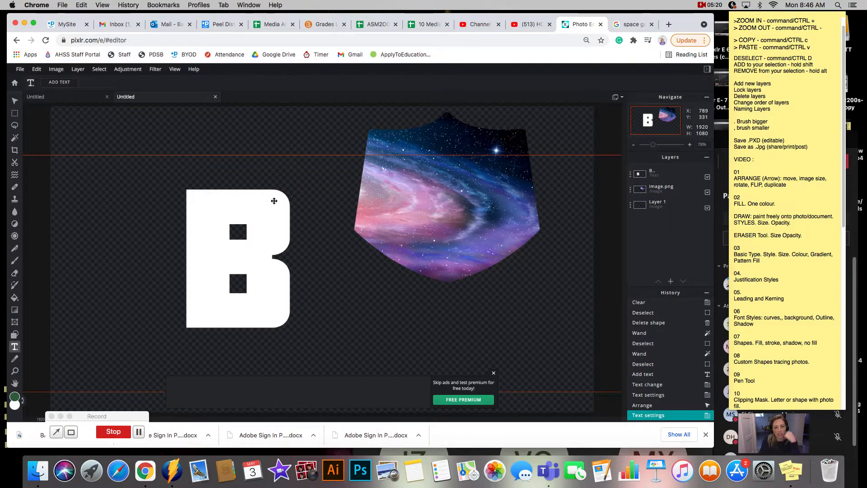
Switch to the Google Images search page and search for "underwater".
{"action": "left_click", "coordinate": [631, 24]}
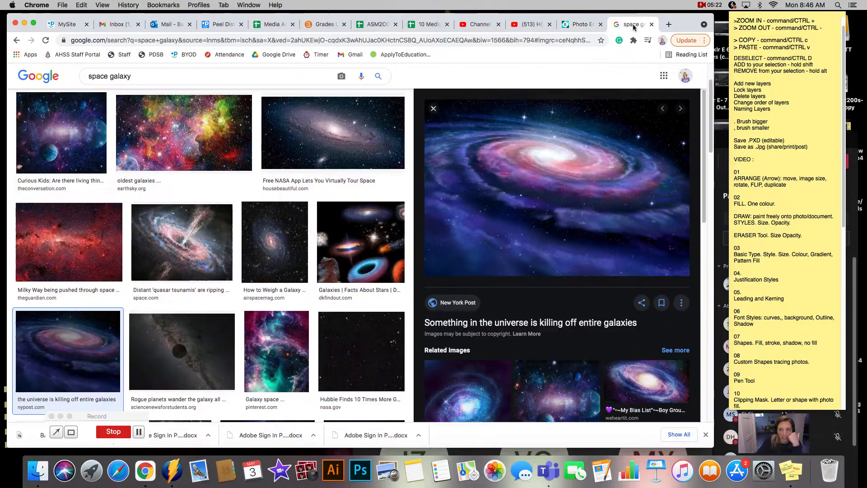
{"action": "left_click", "coordinate": [163, 77]}
{"action": "key", "text": "super+a"}
{"action": "type", "text": "underwater"}
{"action": "key", "text": "Return"}
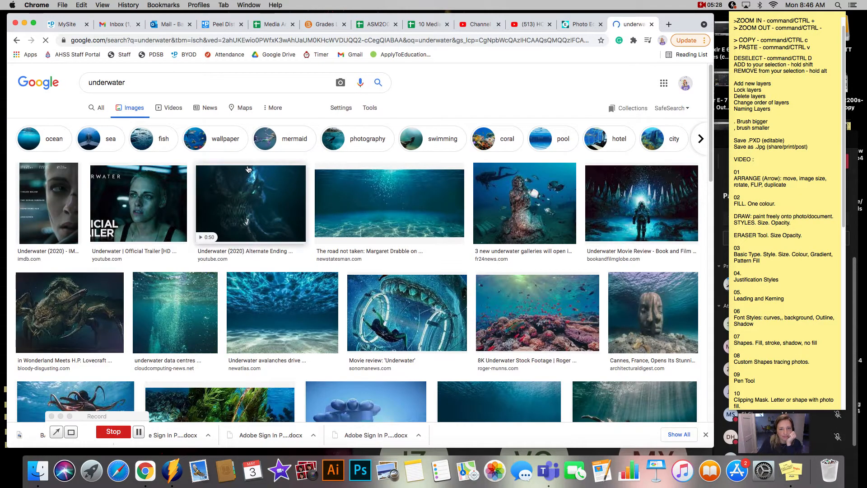
Copy the coral reef photo with red fish and paste it into the Pixlr document as a new layer.
{"action": "left_click", "coordinate": [542, 312]}
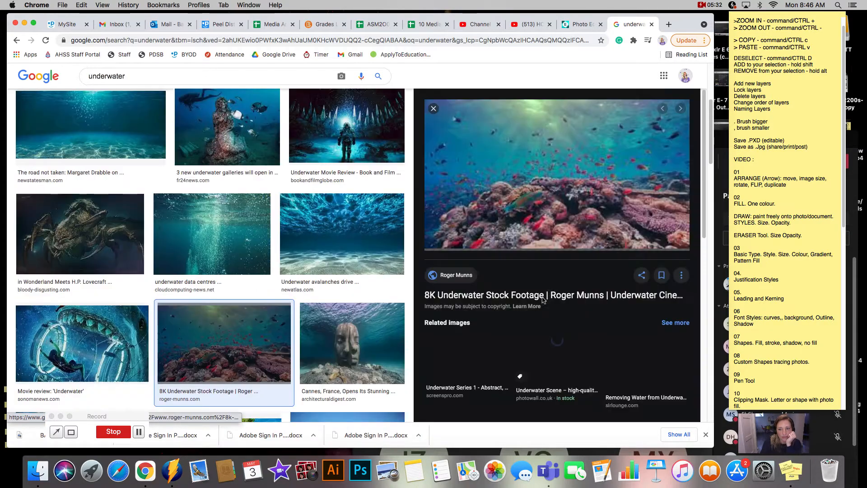
{"action": "right_click", "coordinate": [563, 190]}
{"action": "left_click", "coordinate": [587, 278]}
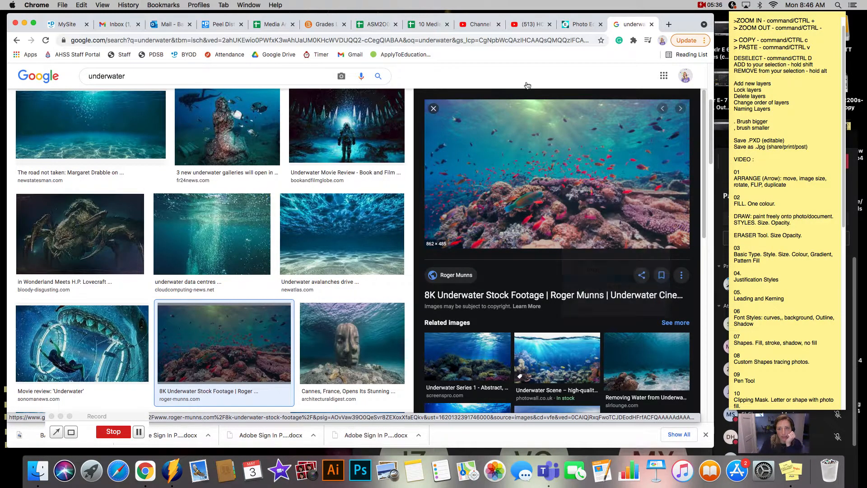
{"action": "left_click", "coordinate": [569, 26]}
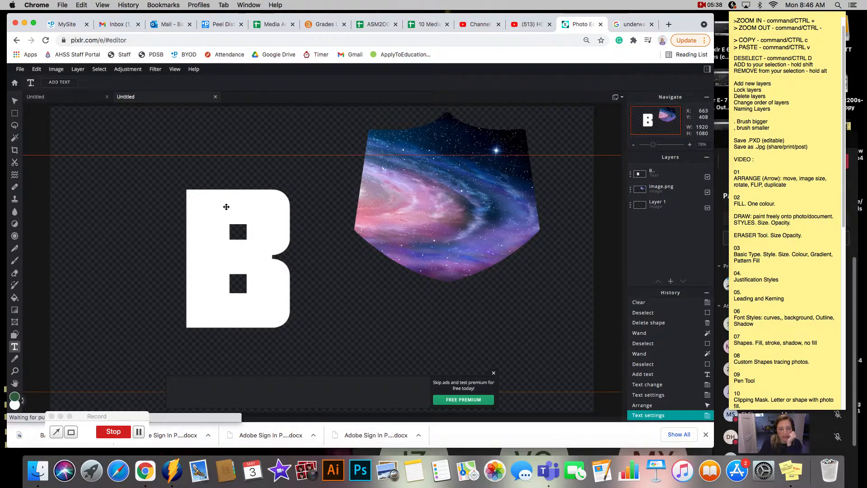
{"action": "key", "text": "super+v"}
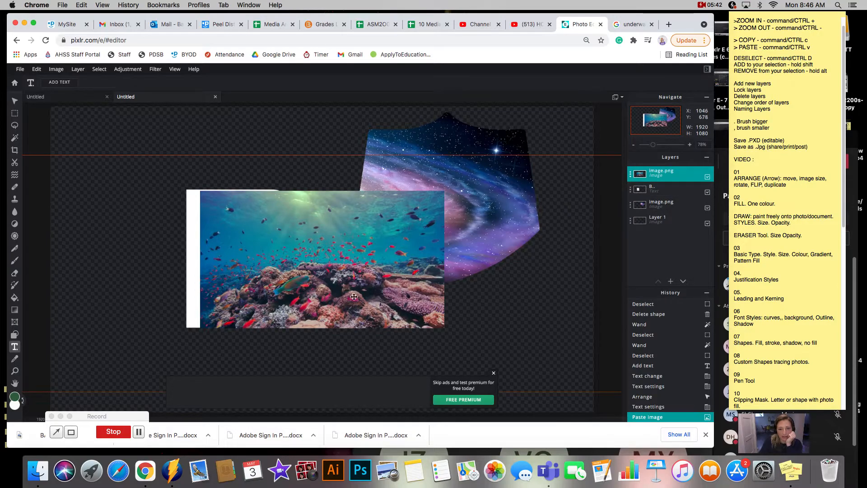
Move the letter B further left on the canvas and select the reef photo's layer.
{"action": "left_click", "coordinate": [326, 285]}
{"action": "left_click_drag", "start_coordinate": [326, 286], "coordinate": [293, 304]}
{"action": "left_click", "coordinate": [666, 173]}
{"action": "left_click", "coordinate": [663, 174]}
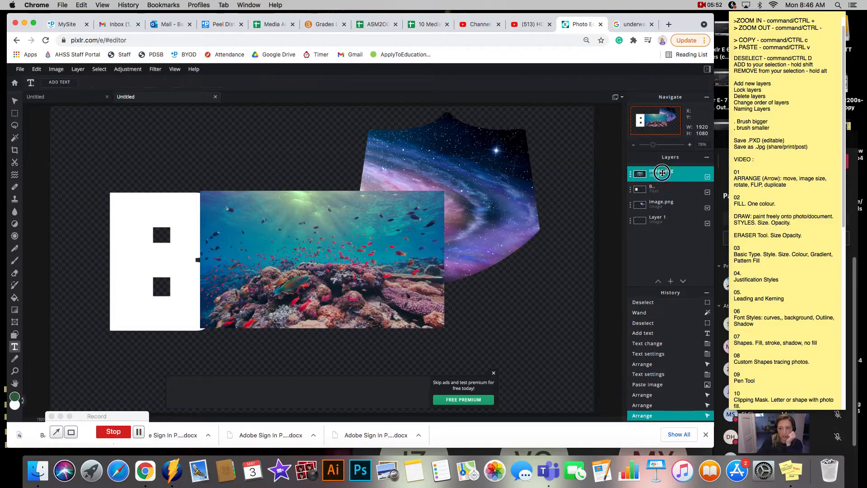
Nudge the reef photo slightly left toward the letter B.
{"action": "key", "text": "Left"}
{"action": "key", "text": "Left"}
{"action": "key", "text": "Left"}
{"action": "key", "text": "Left"}
{"action": "key", "text": "Left"}
{"action": "key", "text": "Left"}
{"action": "key", "text": "Left"}
{"action": "key", "text": "Left"}
{"action": "key", "text": "Left"}
{"action": "key", "text": "Left"}
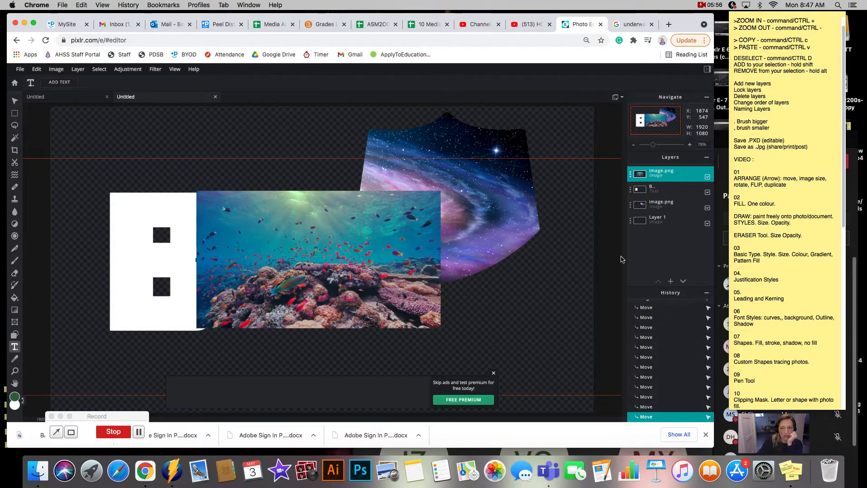
Move the reef photo left to about X 123, Y 298 with the letter B hidden, and hide the stray placeholder text layer.
{"action": "left_click", "coordinate": [707, 192]}
{"action": "left_click_drag", "start_coordinate": [368, 292], "coordinate": [294, 299]}
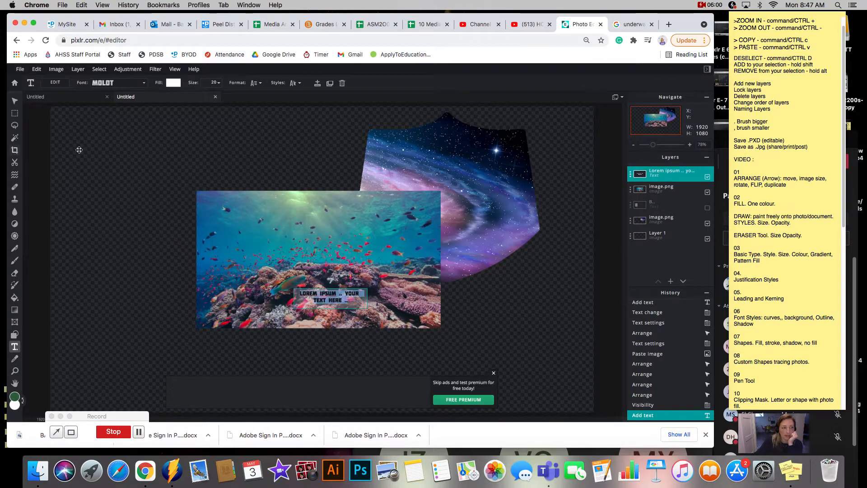
{"action": "left_click", "coordinate": [15, 101]}
{"action": "left_click_drag", "start_coordinate": [244, 271], "coordinate": [132, 270]}
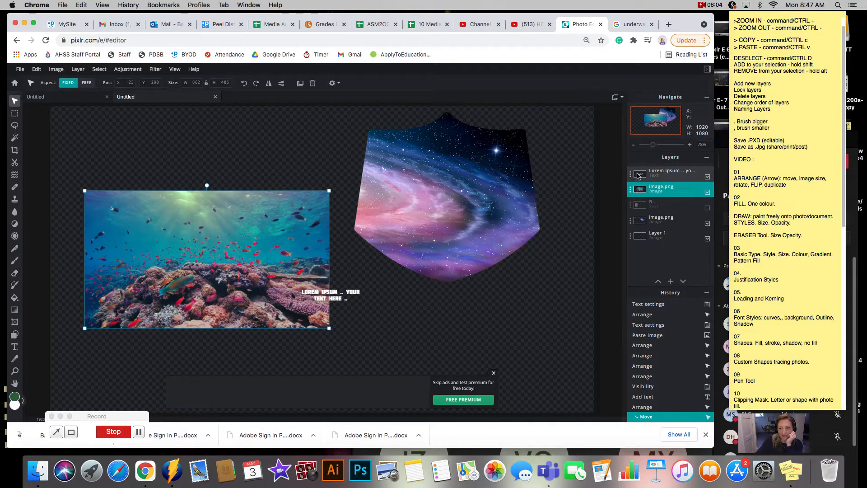
{"action": "left_click", "coordinate": [707, 176]}
Bring the letter B's layer to the top of the layer stack and show it, and enlarge the reef photo proportionally to about 916 px wide.
{"action": "left_click", "coordinate": [664, 206]}
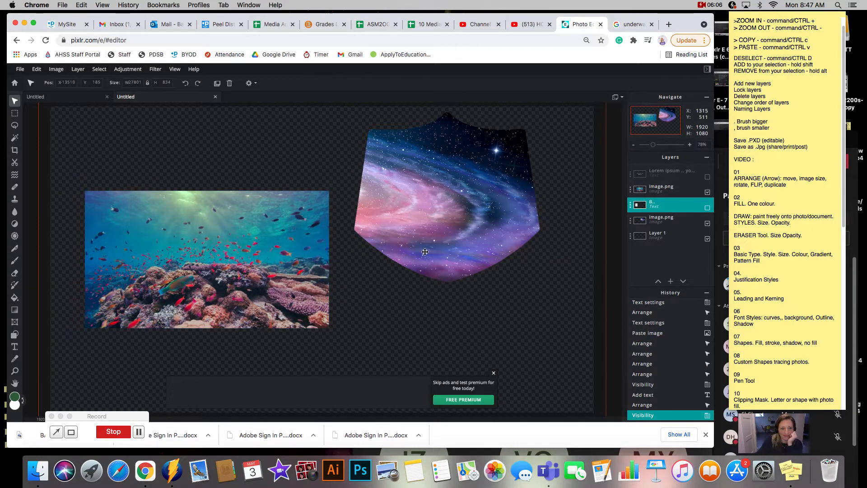
{"action": "left_click_drag", "start_coordinate": [669, 206], "coordinate": [659, 170]}
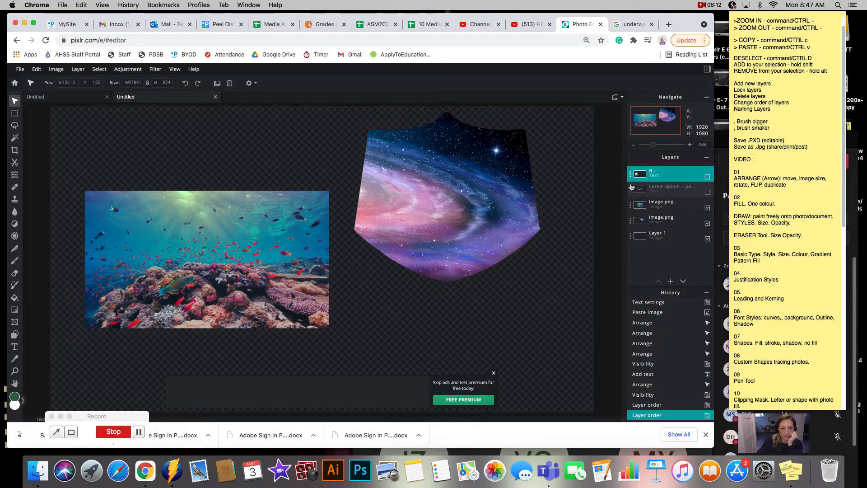
{"action": "left_click", "coordinate": [703, 177]}
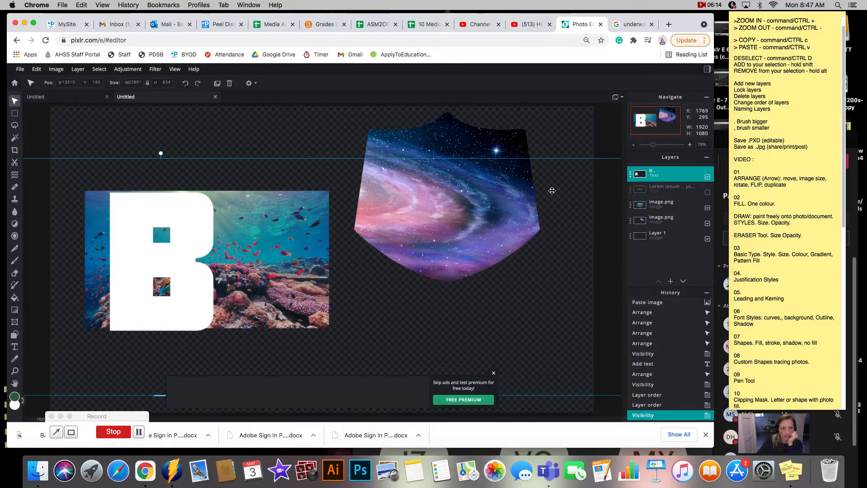
{"action": "left_click", "coordinate": [662, 203]}
{"action": "left_click_drag", "start_coordinate": [329, 330], "coordinate": [343, 347]}
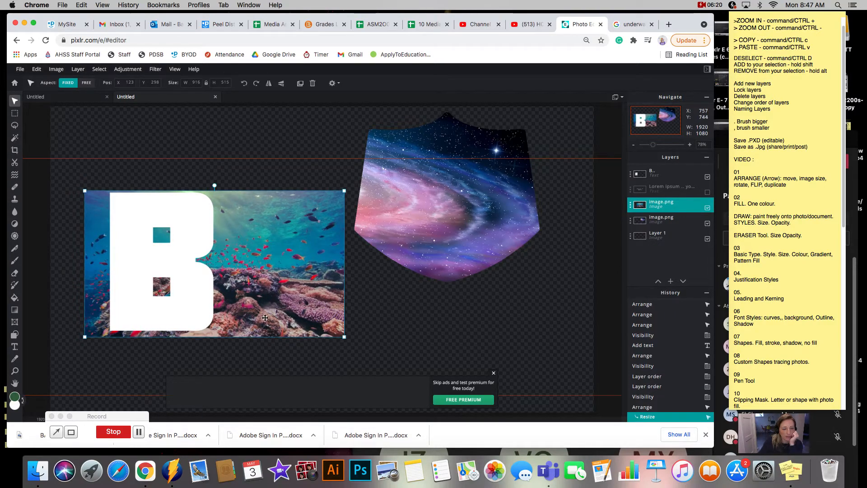
Position the letter B further right over the reef photo, with its transparency temporarily at 58 and restored to 100.
{"action": "left_click", "coordinate": [676, 173]}
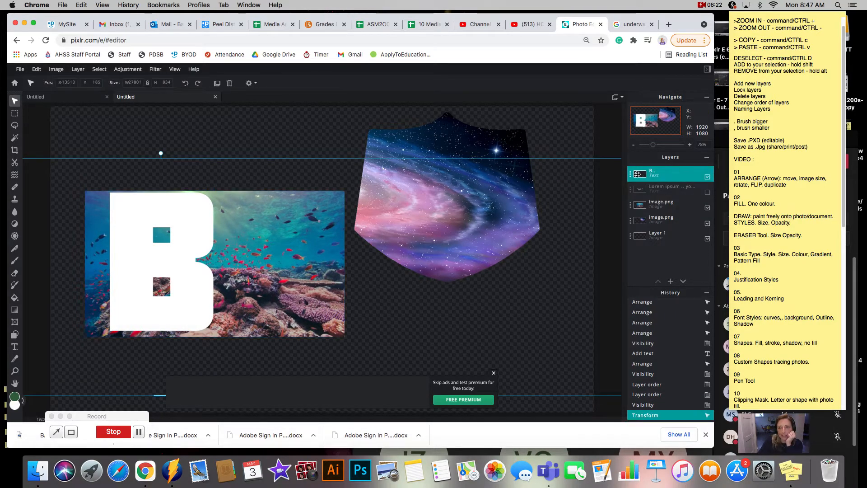
{"action": "left_click", "coordinate": [631, 174]}
{"action": "left_click_drag", "start_coordinate": [628, 225], "coordinate": [599, 229]}
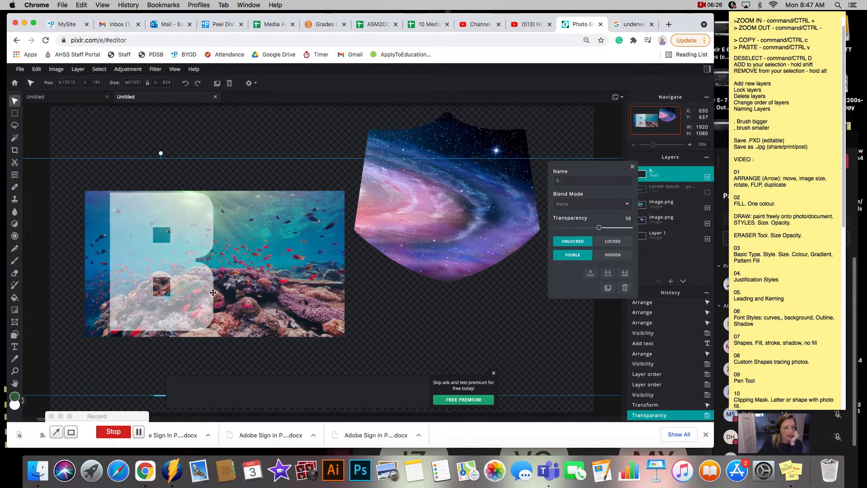
{"action": "left_click_drag", "start_coordinate": [187, 308], "coordinate": [238, 308]}
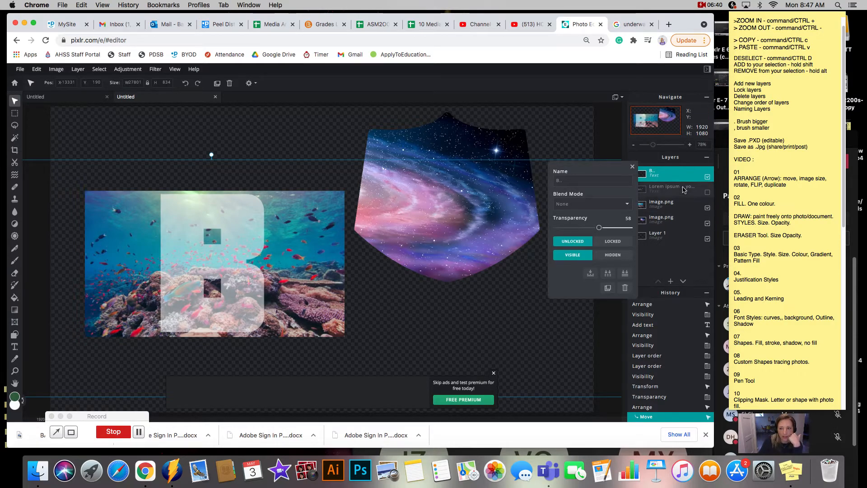
{"action": "left_click_drag", "start_coordinate": [601, 228], "coordinate": [630, 227]}
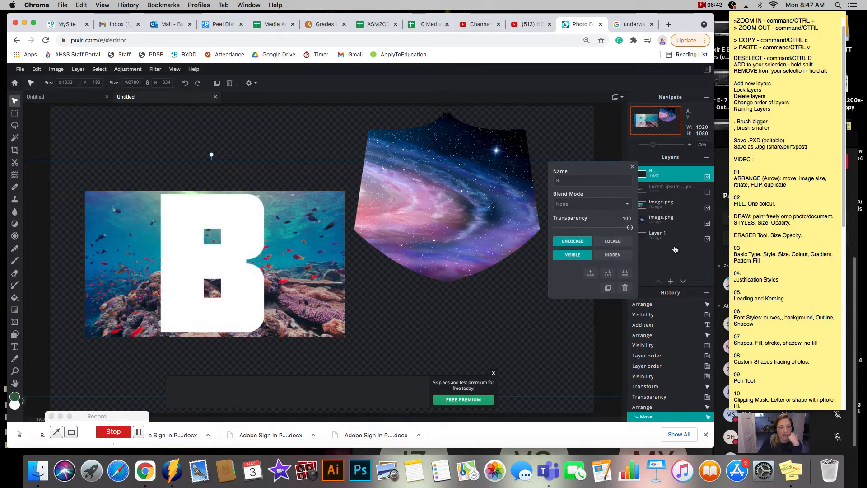
Select the letter B's white area with the Wand tool, and hide its layer with the reef photo's layer active.
{"action": "left_click", "coordinate": [15, 141]}
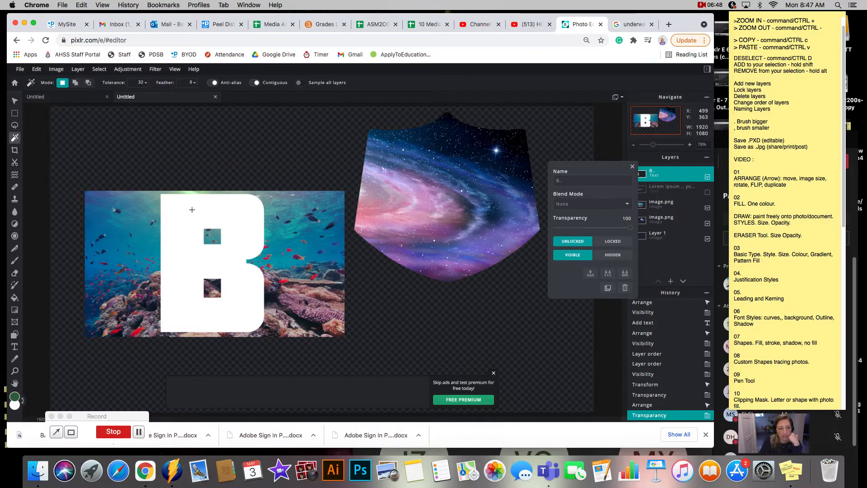
{"action": "left_click", "coordinate": [192, 209]}
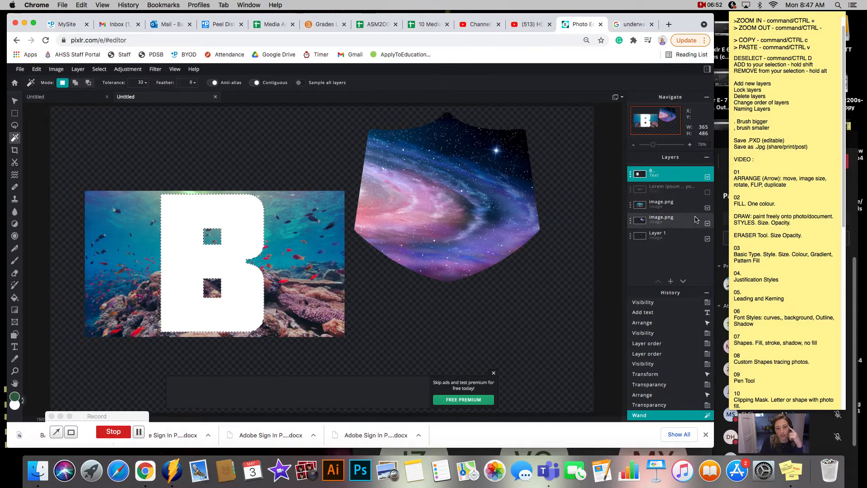
{"action": "left_click", "coordinate": [670, 206]}
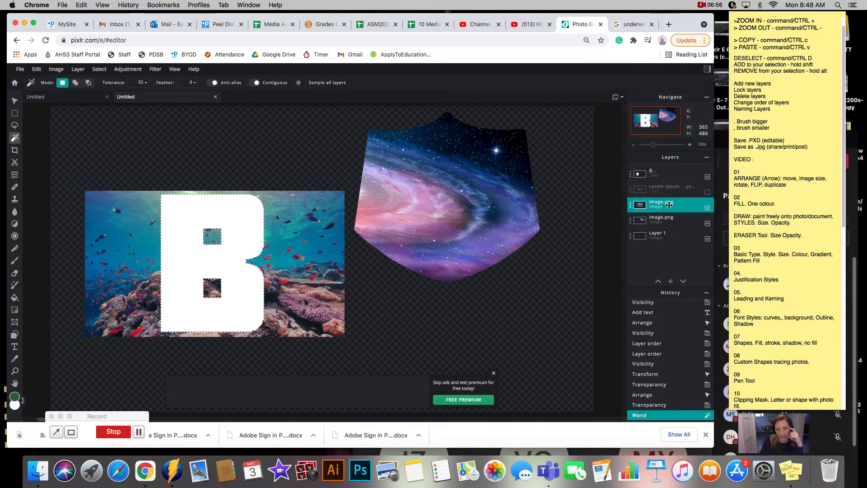
{"action": "left_click", "coordinate": [708, 177]}
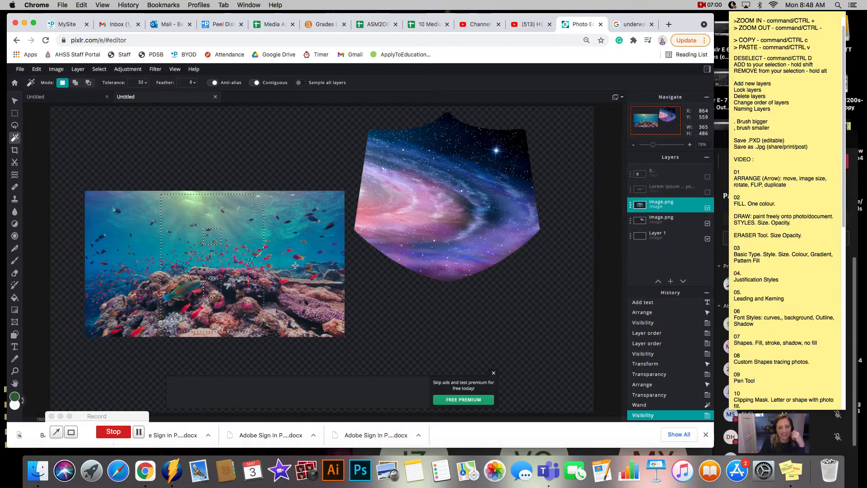
Invert the selection, clear the reef photo outside the letter B, and deselect.
{"action": "right_click", "coordinate": [226, 264]}
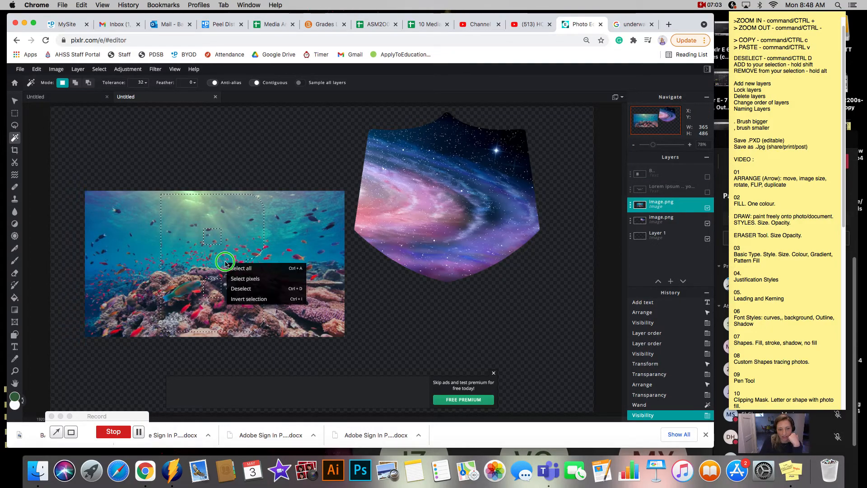
{"action": "left_click", "coordinate": [245, 298]}
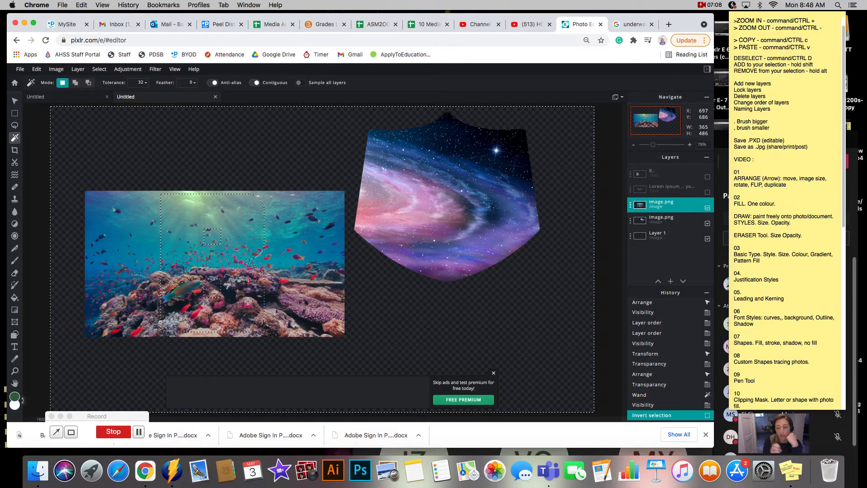
{"action": "key", "text": "Delete"}
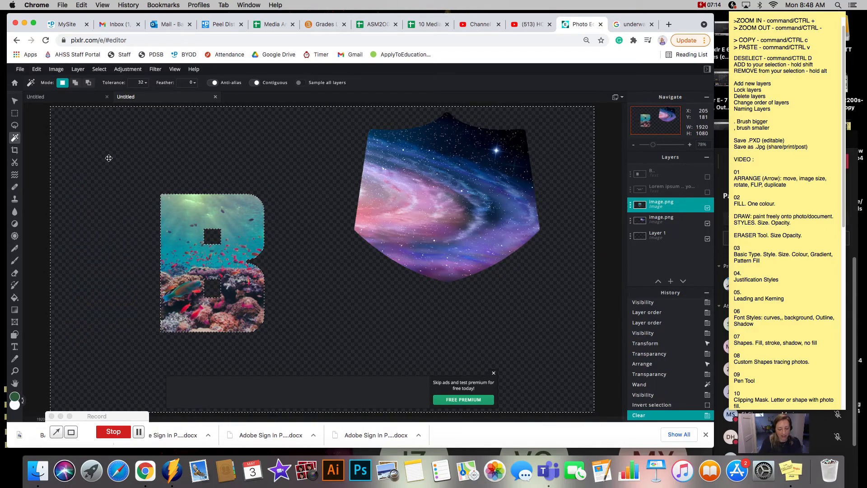
{"action": "key", "text": "super+d"}
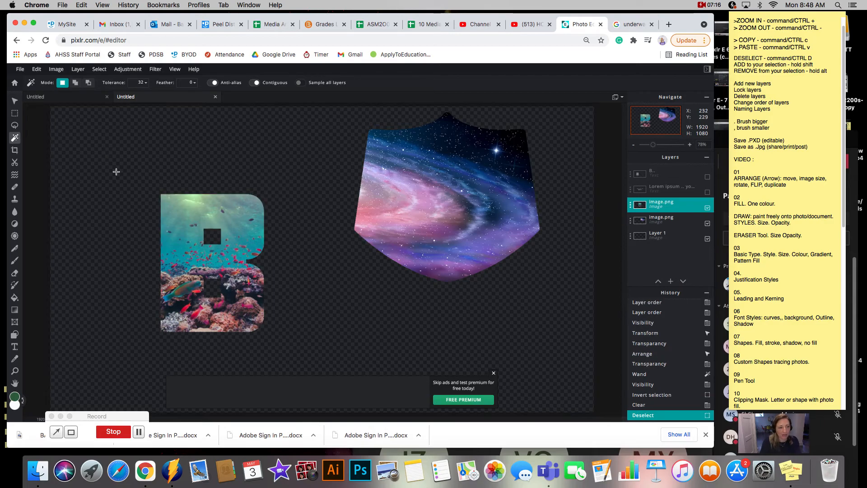